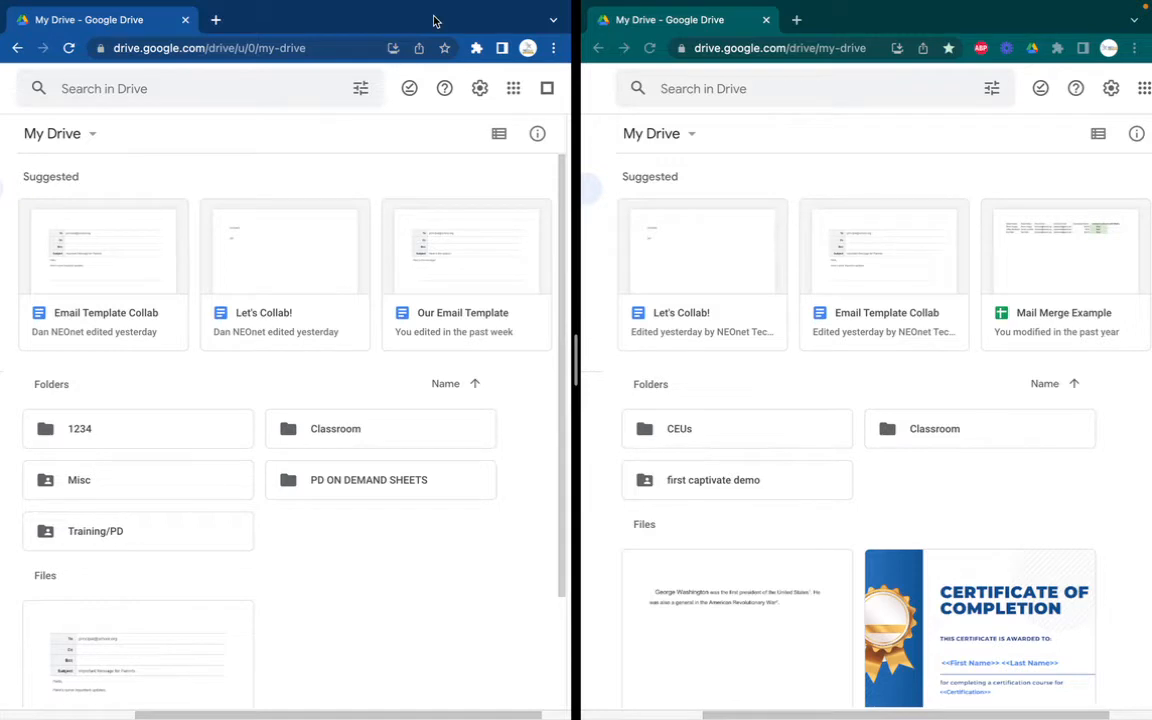
click(945, 25)
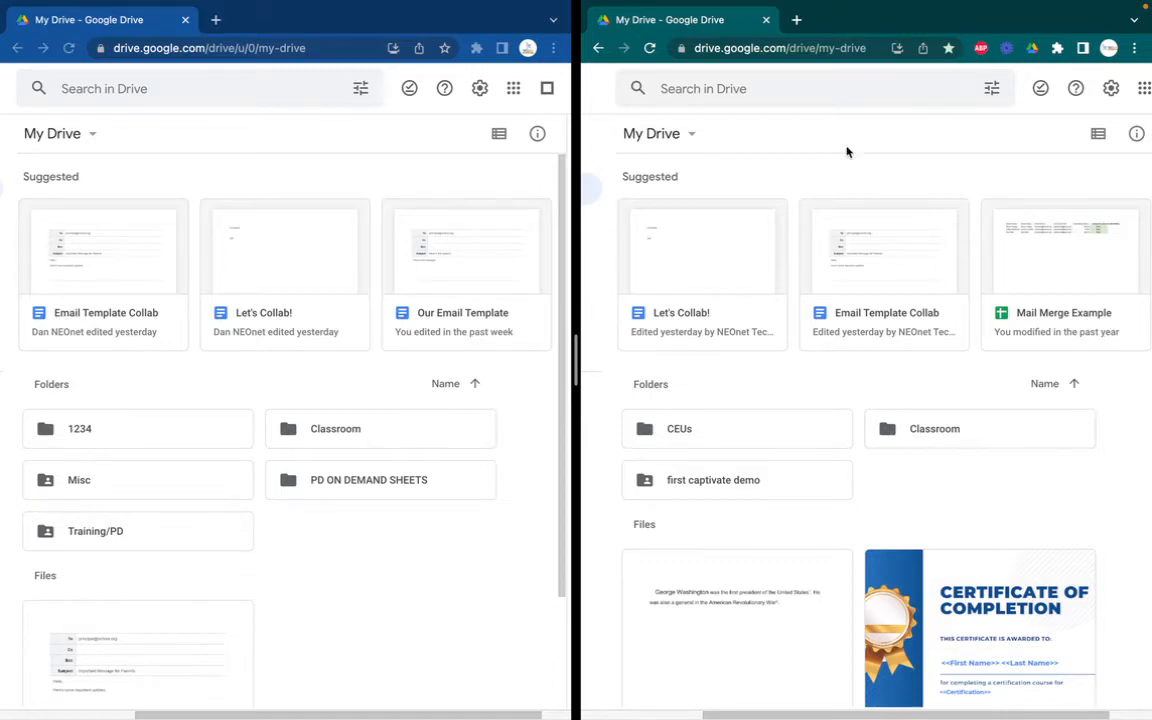
click(193, 542)
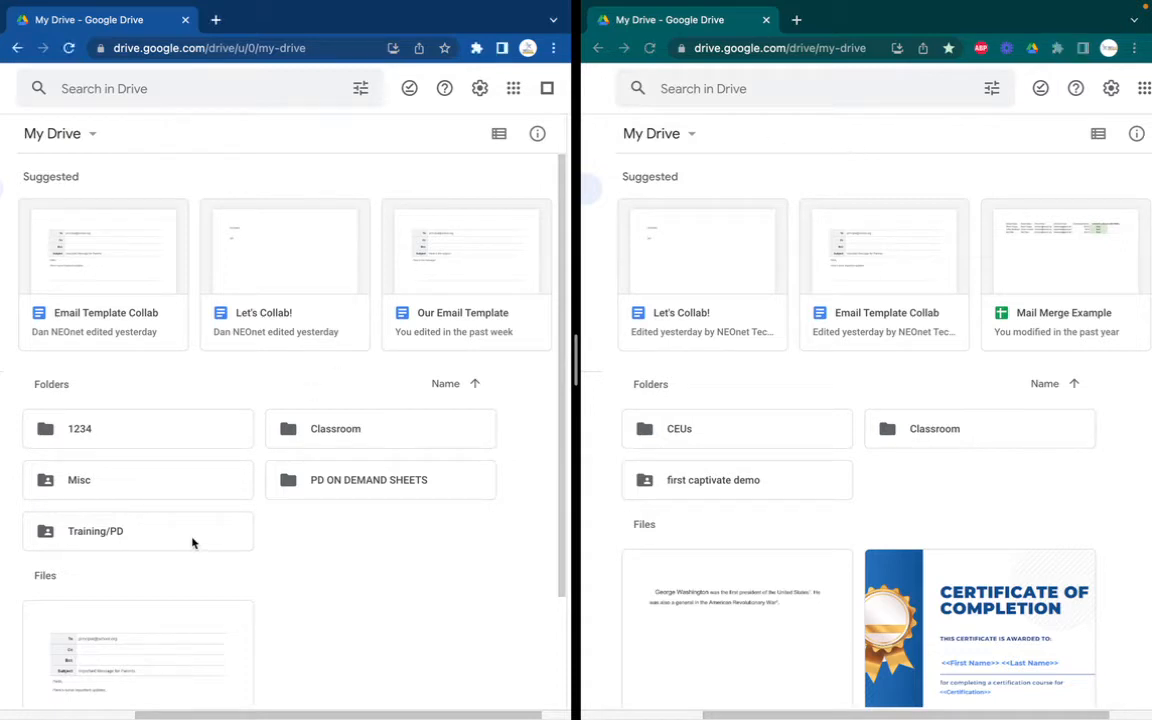
click(193, 542)
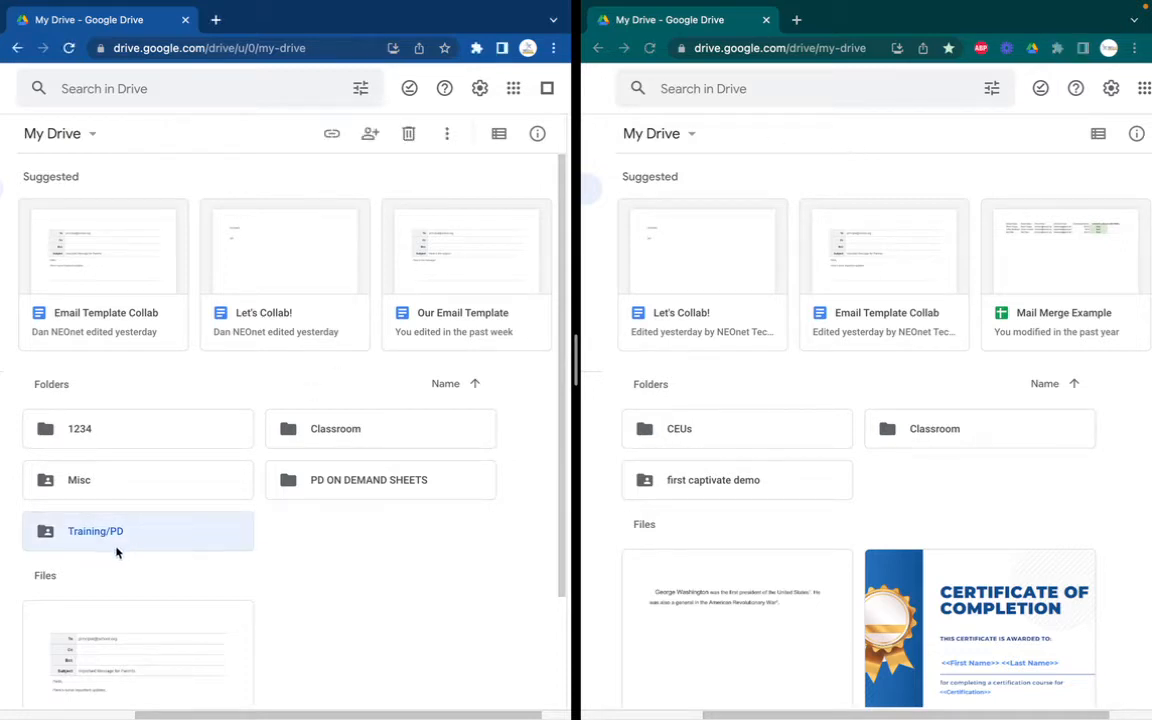
click(129, 490)
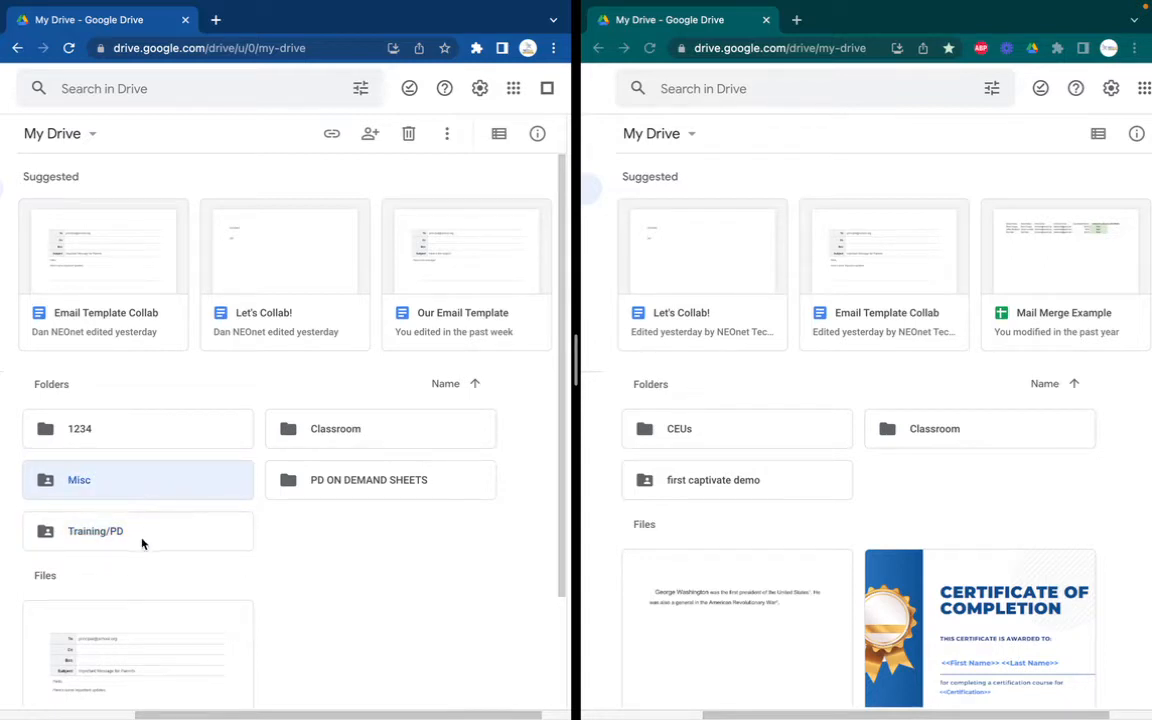
click(1034, 452)
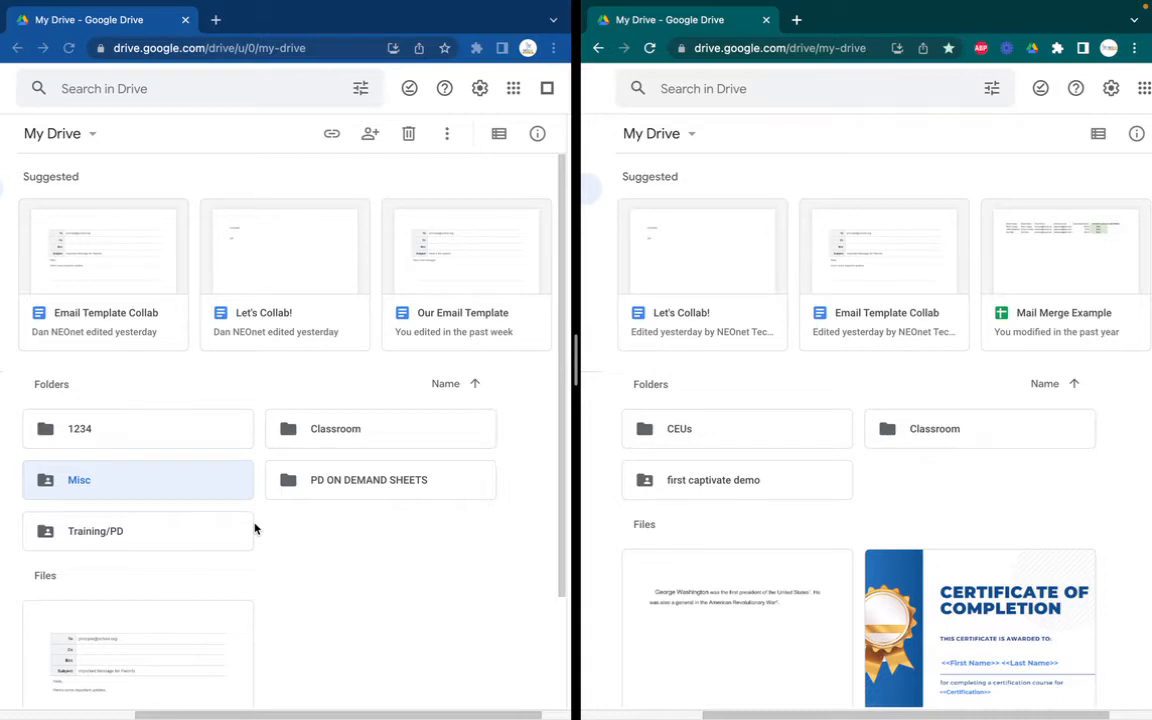
Step: Create a new folder named Import in the first account's My Drive
right_click(348, 544)
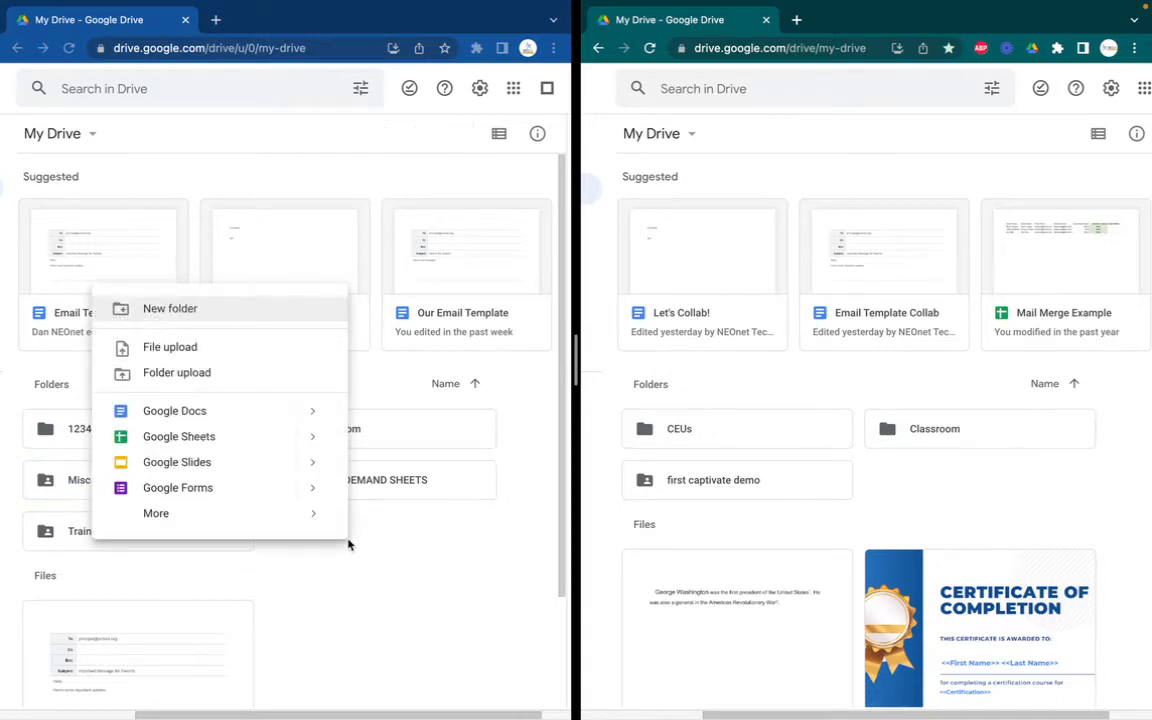
click(179, 310)
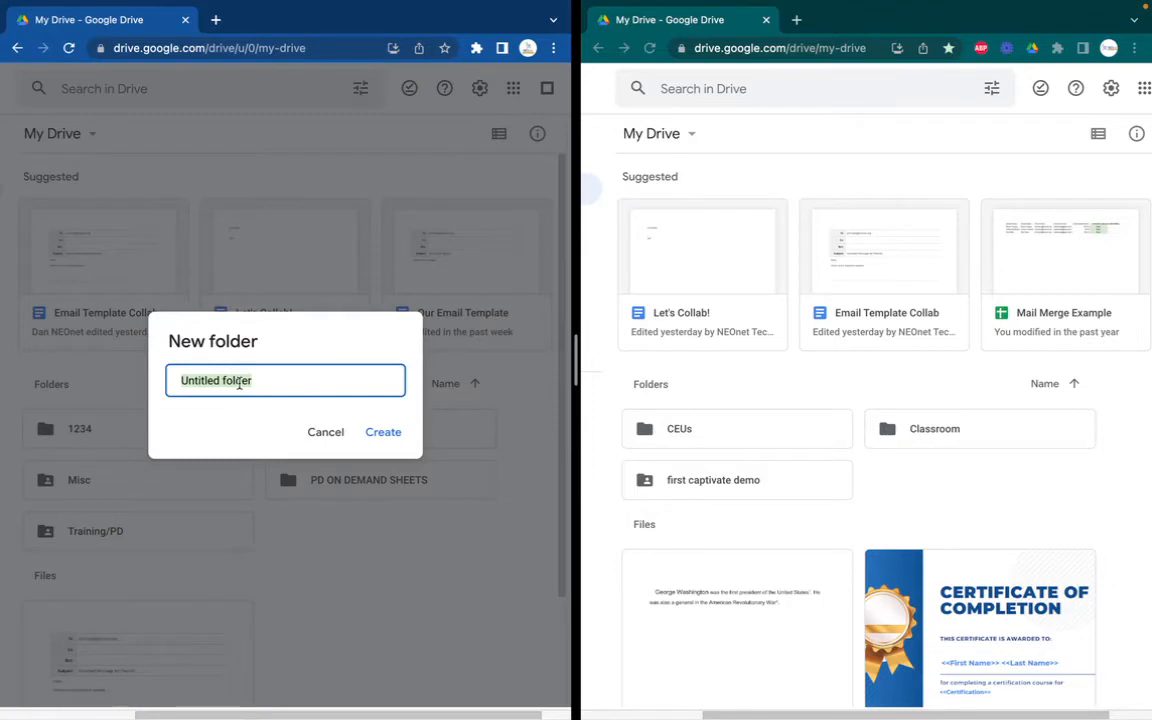
text(import)
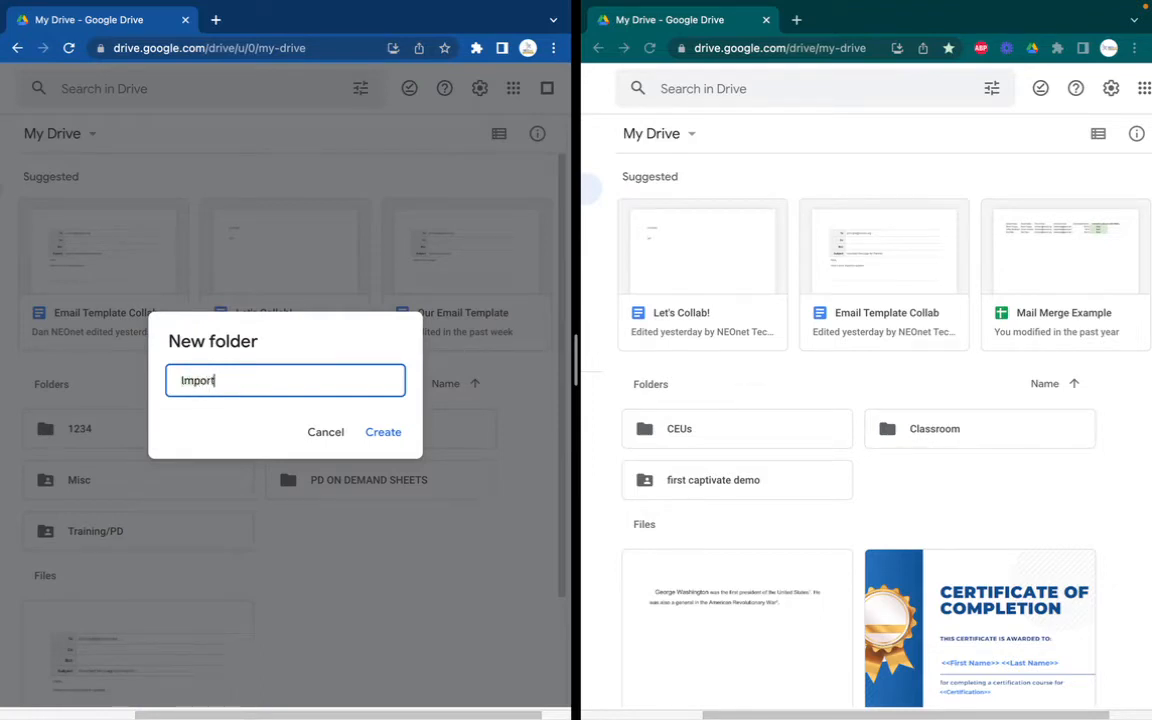
key(Return)
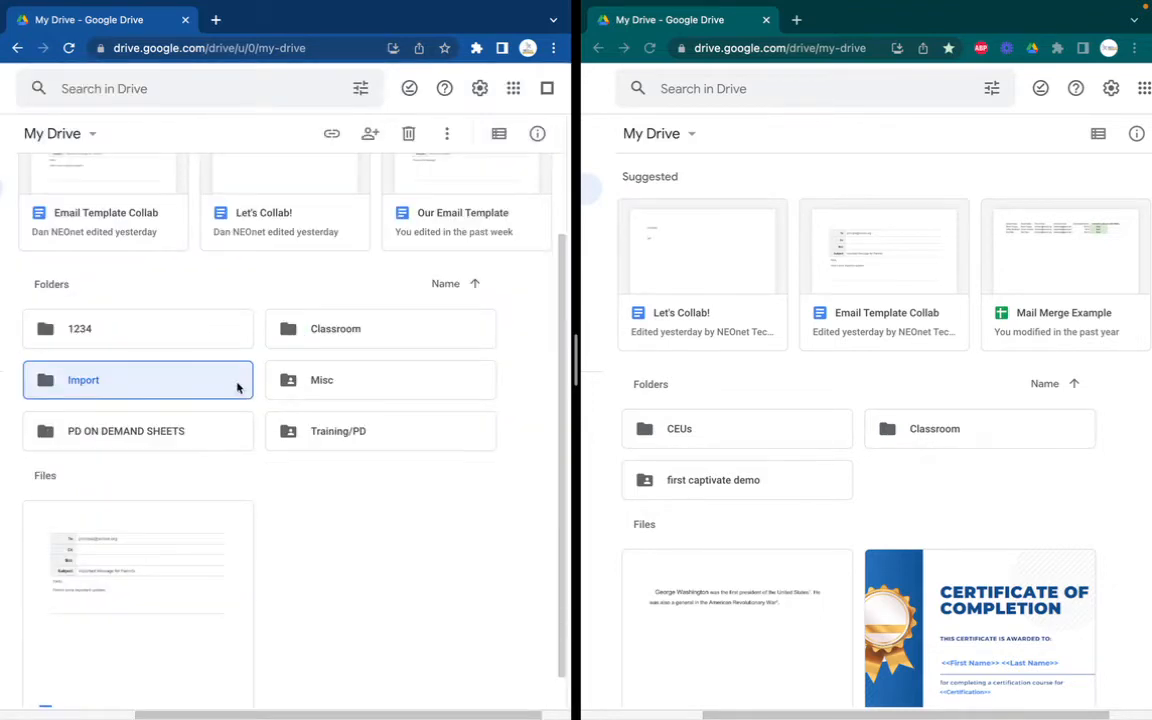
Step: Move the Training/PD and Misc folders into the Import folder
click(349, 442)
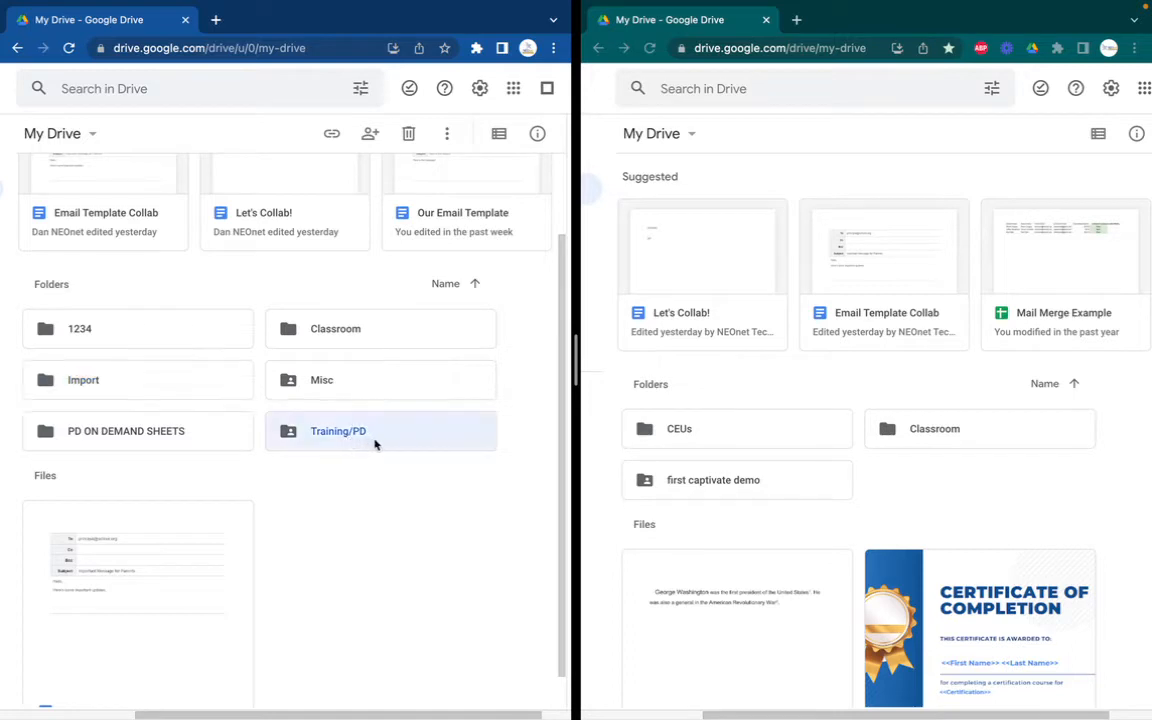
drag(375, 445, 212, 392)
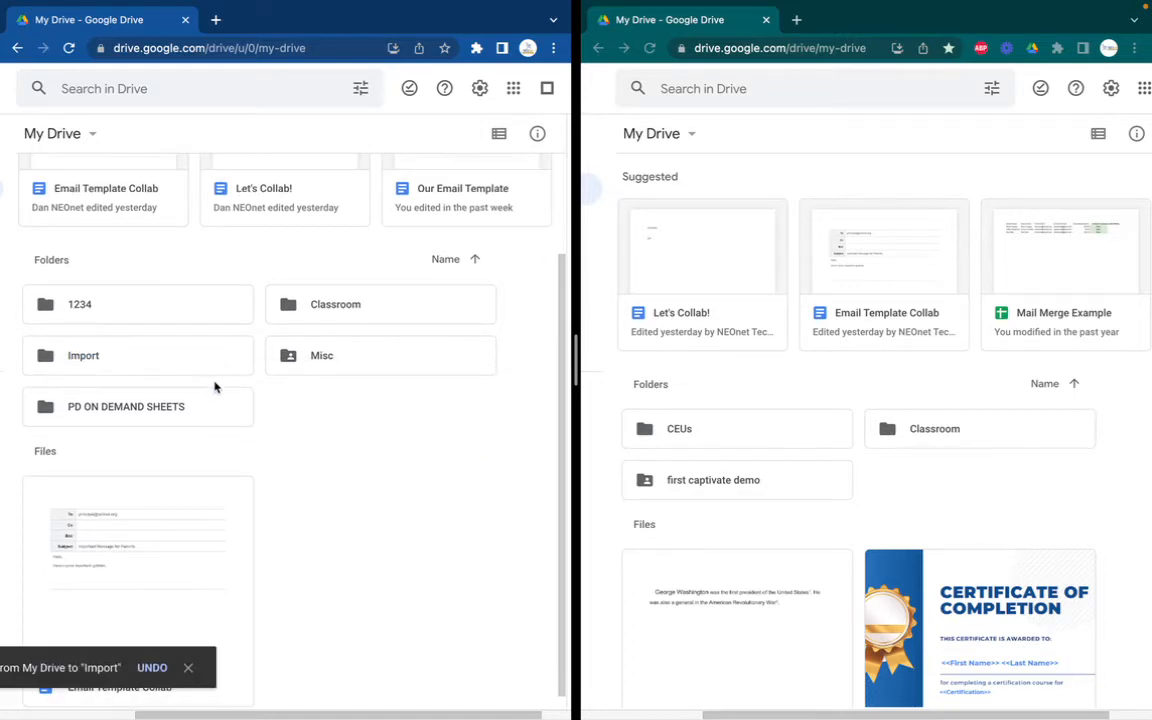
drag(322, 370, 208, 368)
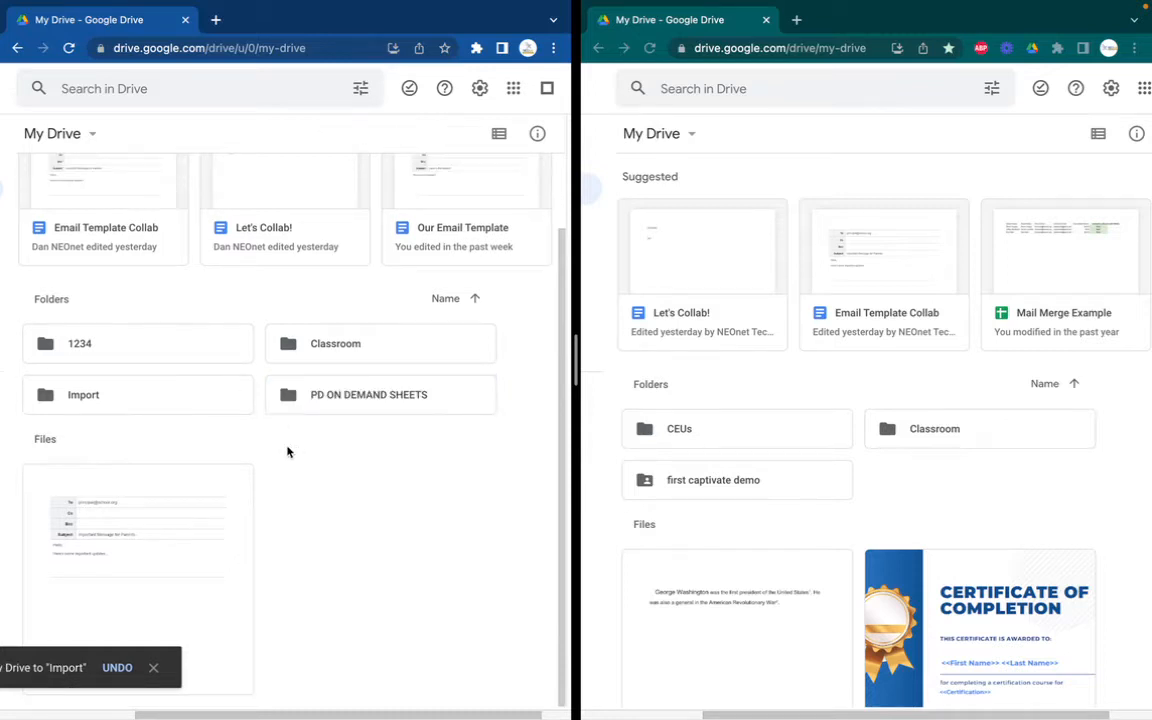
Step: Share the Import folder with the second account as Editor, with notification enabled, and send the invitation
click(165, 398)
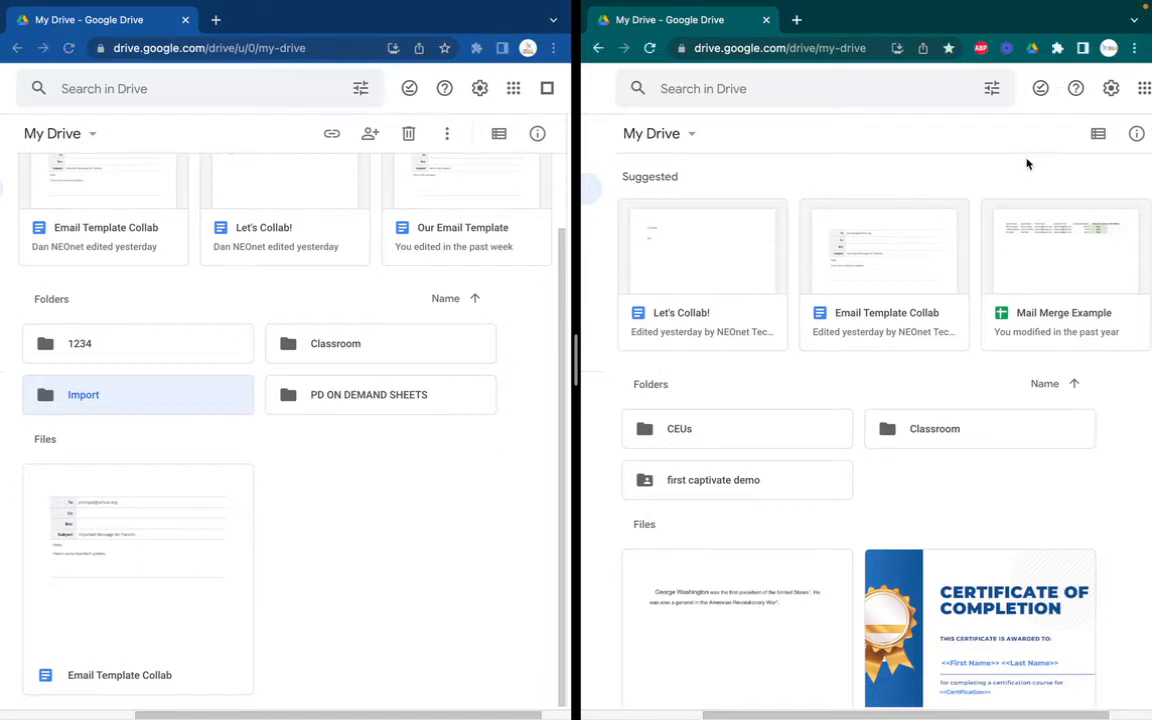
right_click(146, 404)
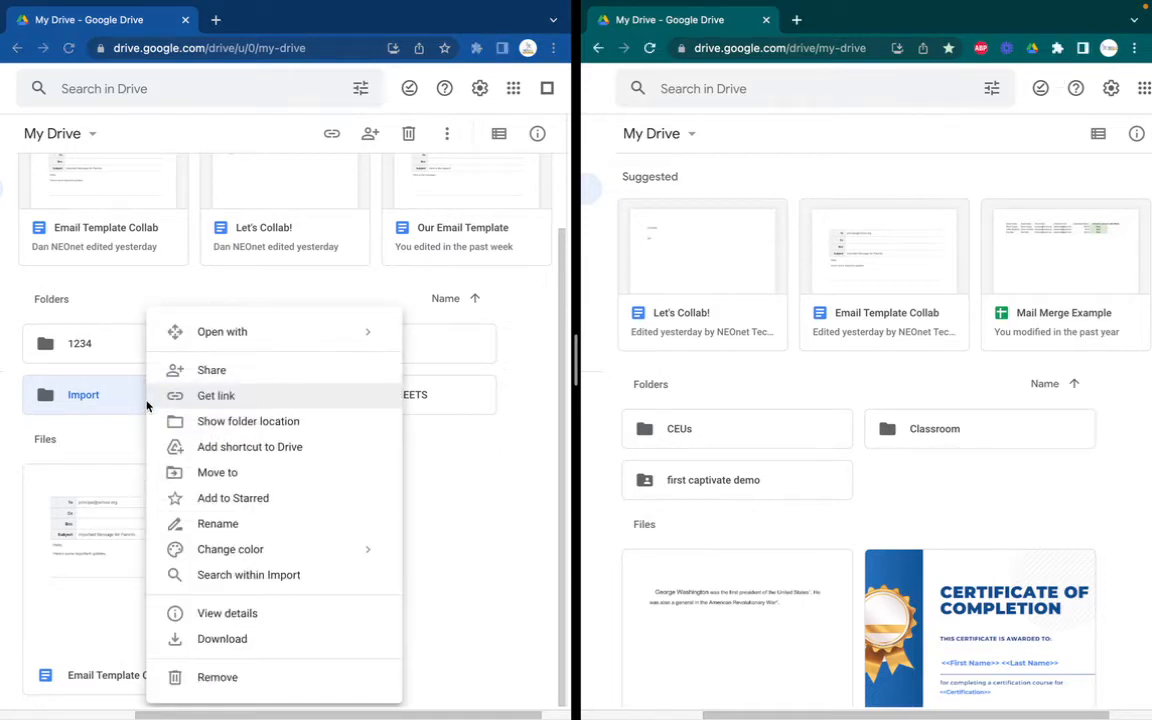
click(221, 373)
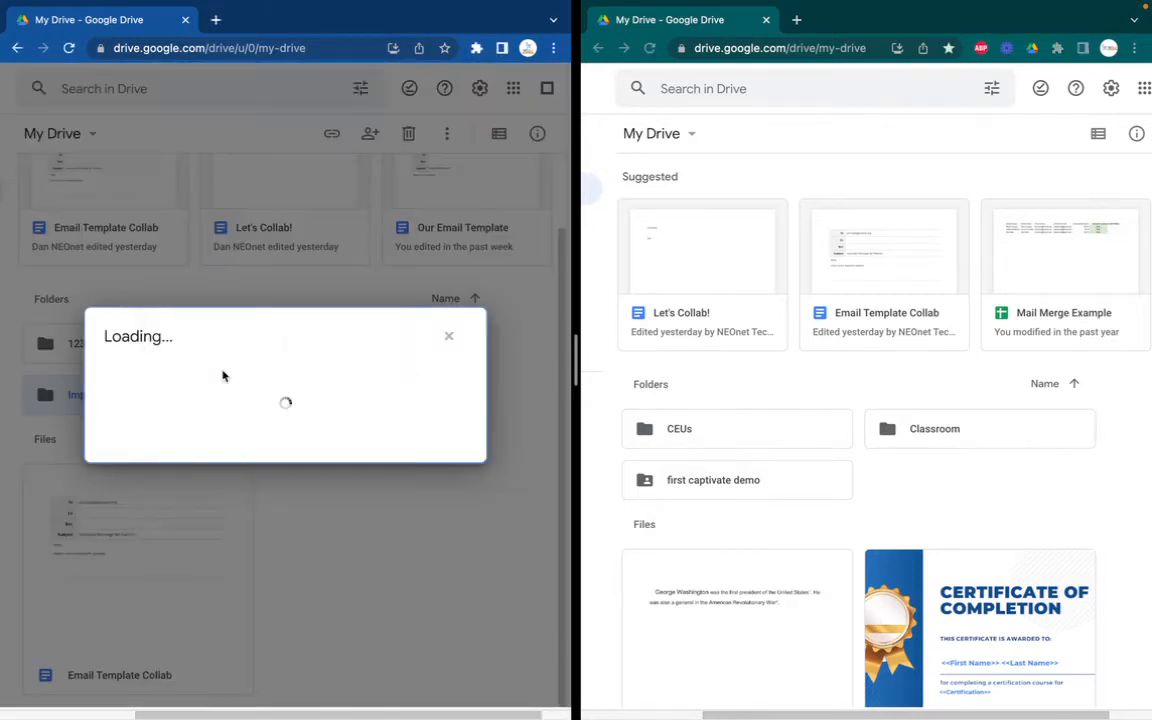
click(241, 314)
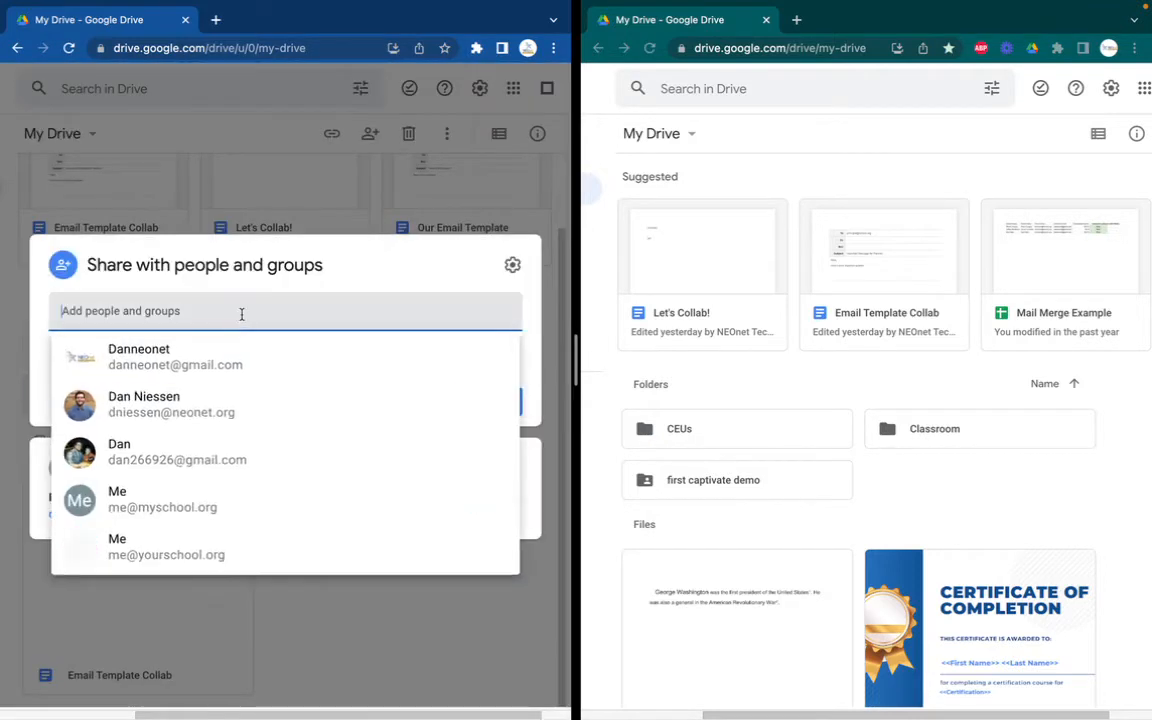
text(dan)
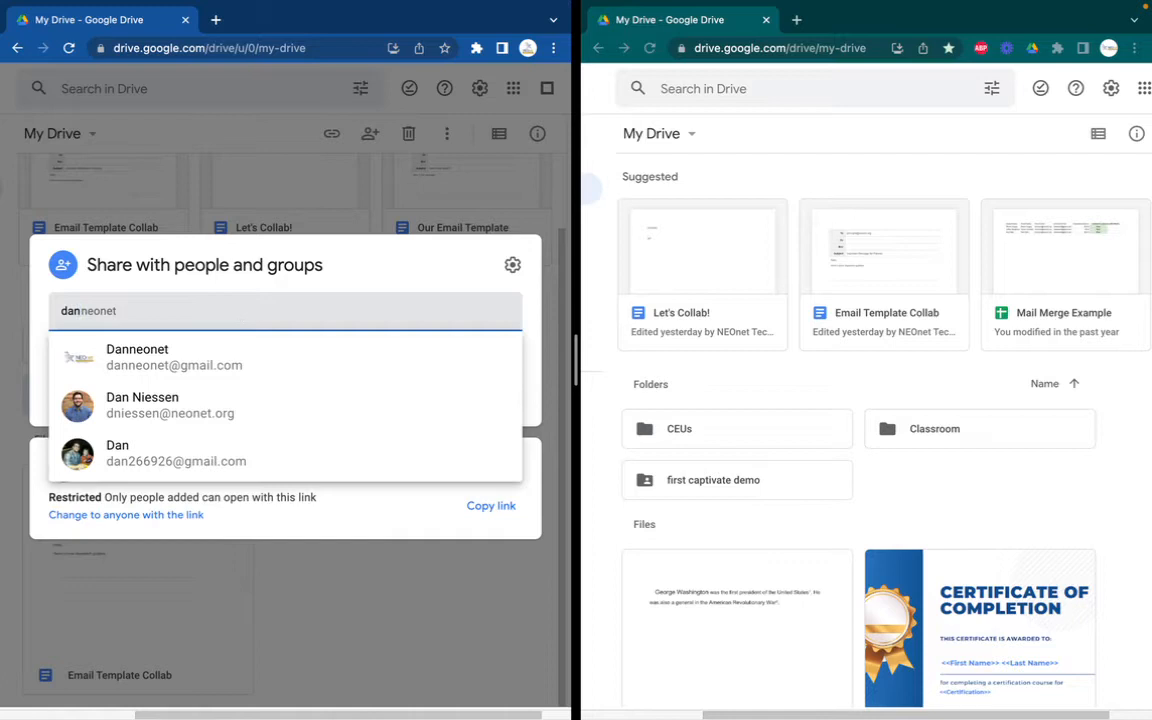
click(203, 348)
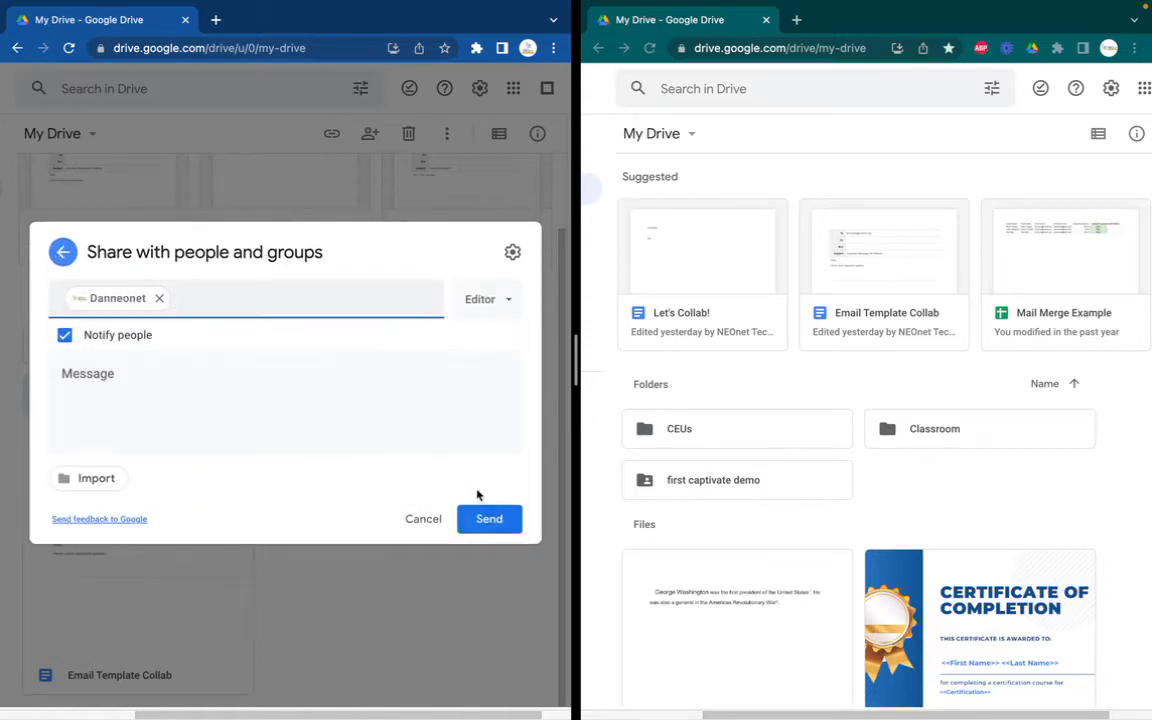
click(481, 527)
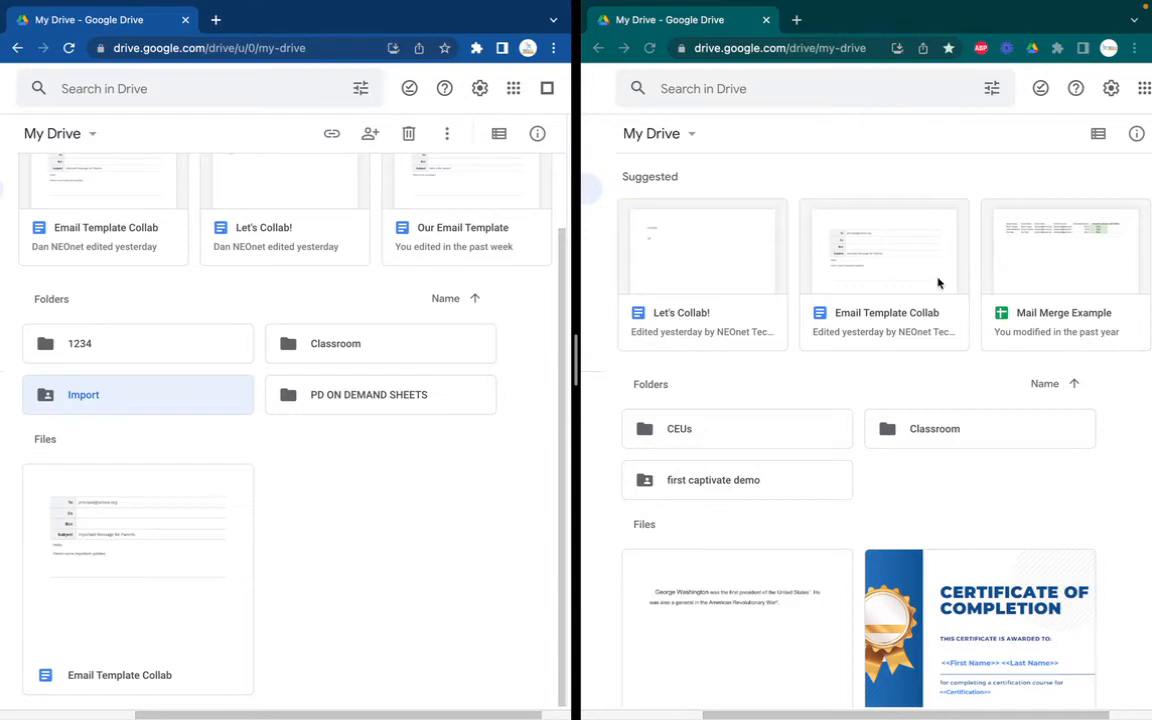
Step: Check the second account's Shared with me items for the Import folder, and return to its My Drive
click(822, 717)
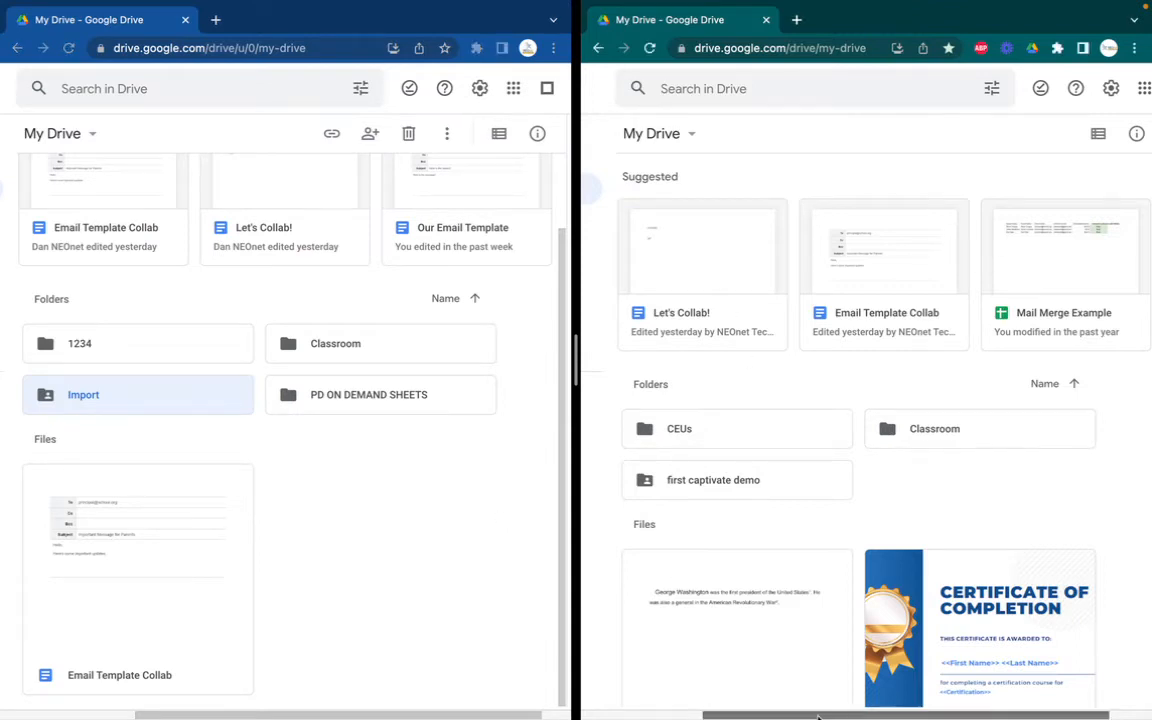
drag(822, 717, 699, 717)
click(673, 253)
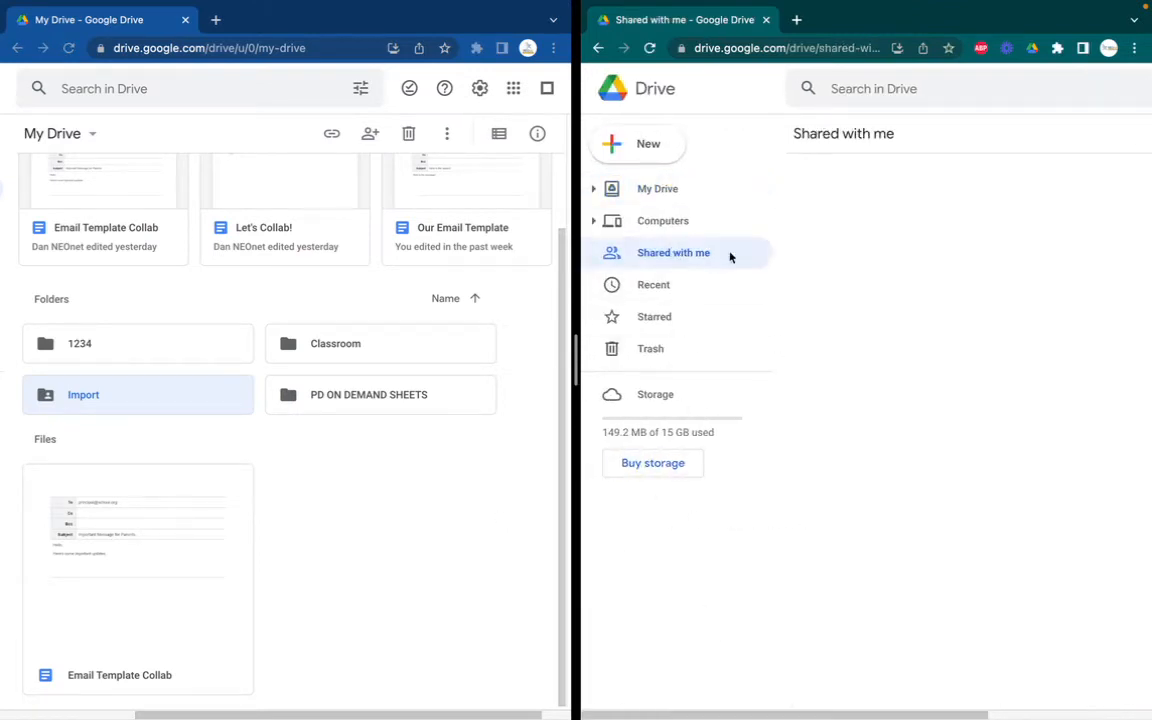
click(886, 530)
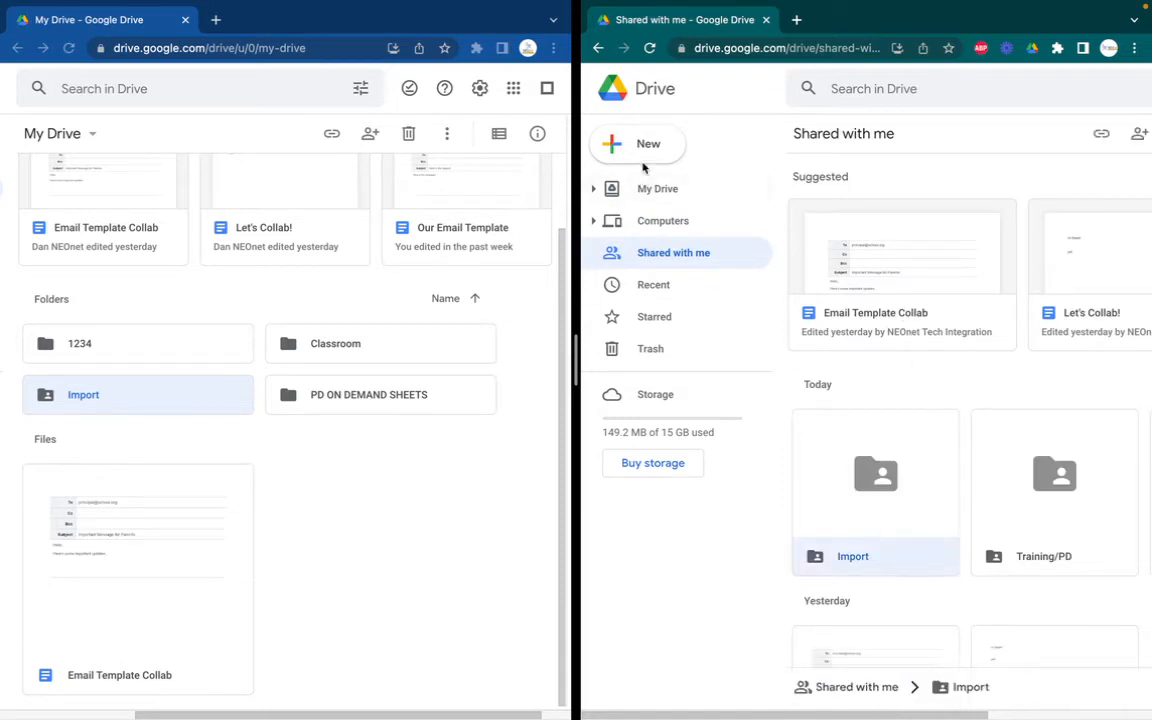
click(657, 195)
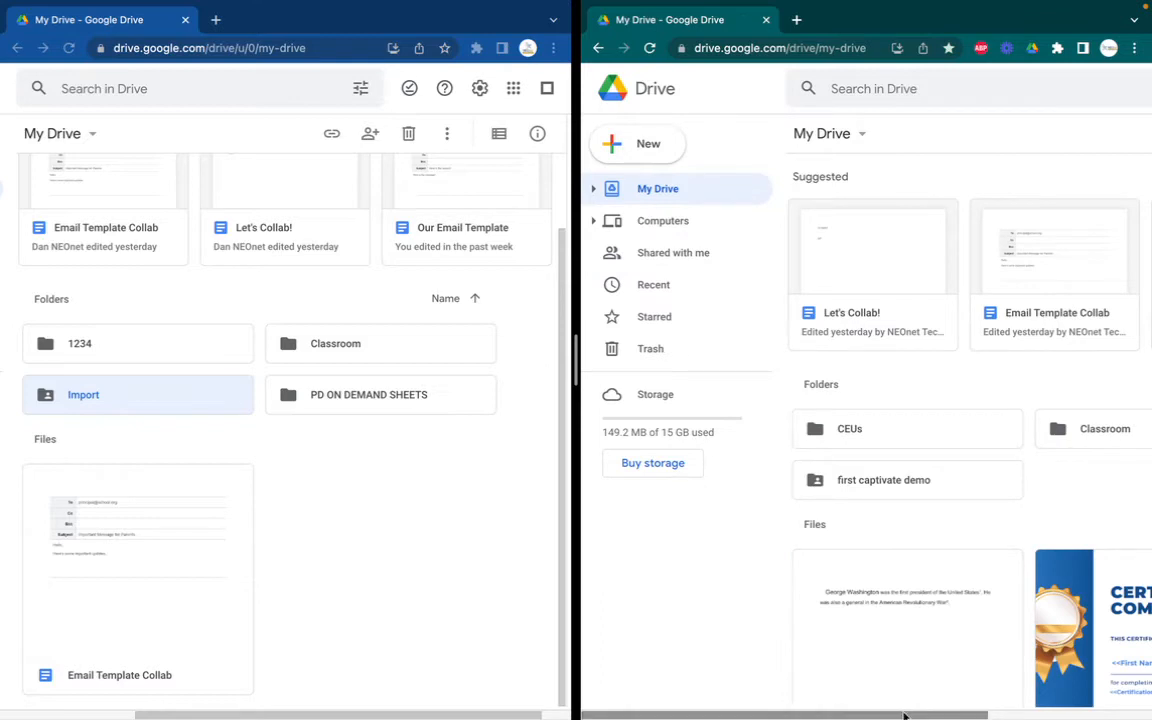
drag(905, 716, 1050, 716)
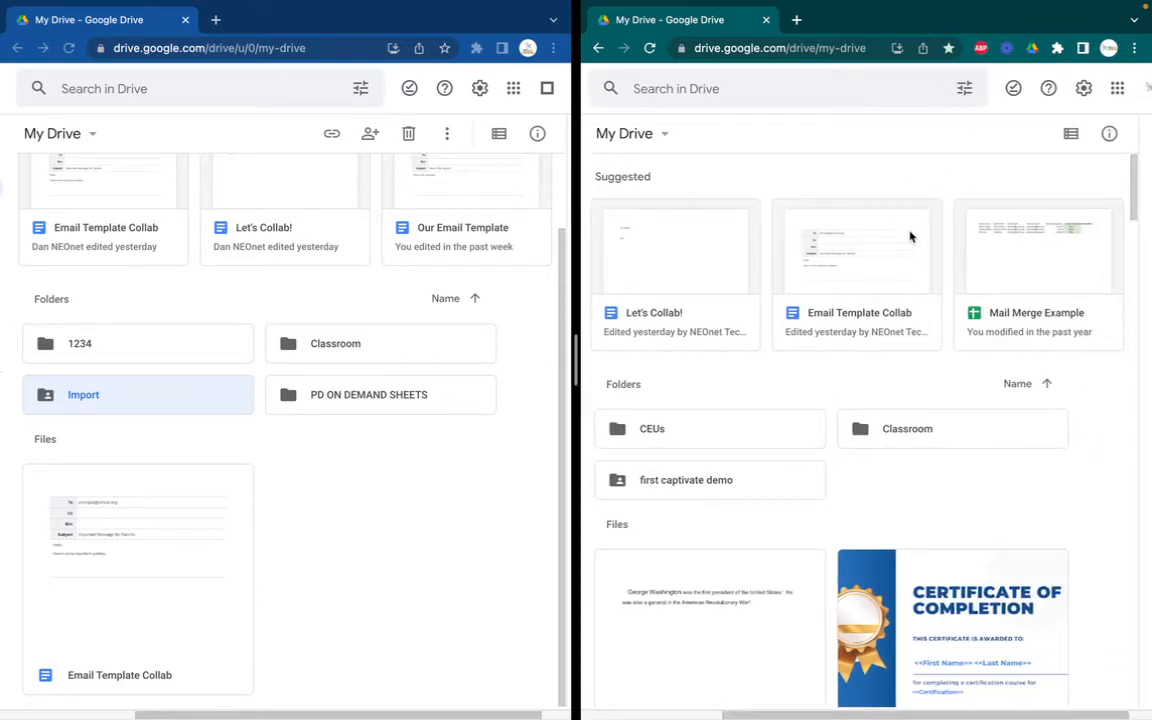
Step: Send the second account an invitation to take over ownership of the Import folder through its sharing settings
click(339, 516)
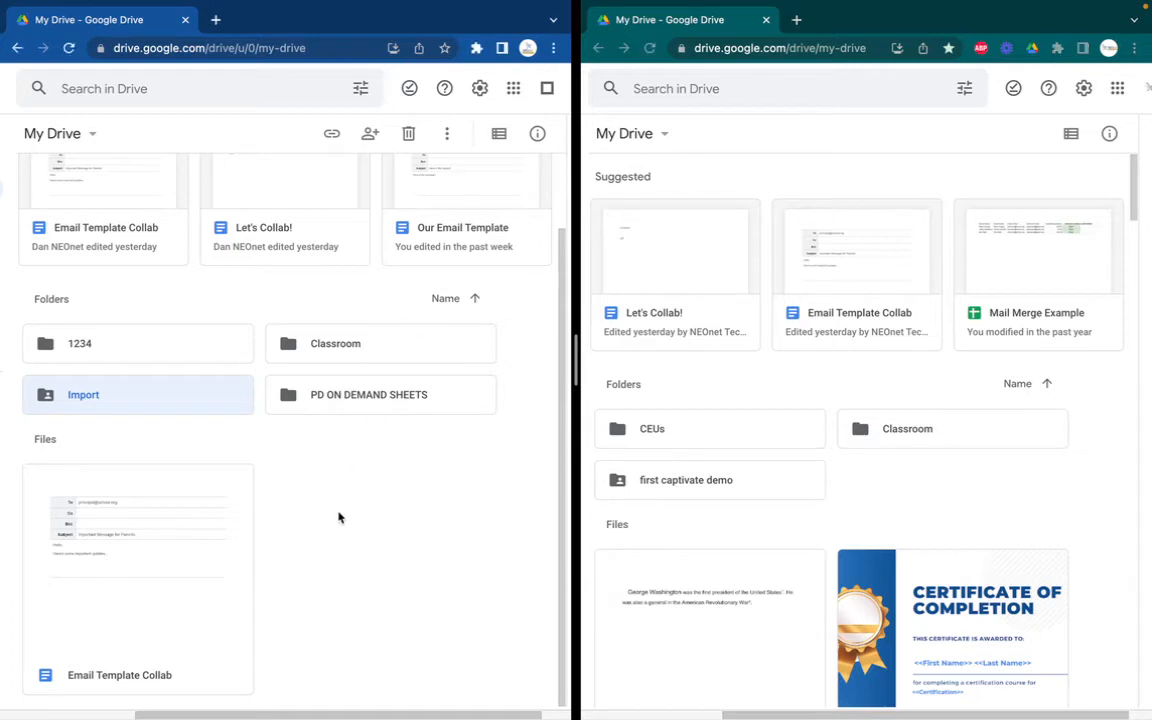
right_click(130, 396)
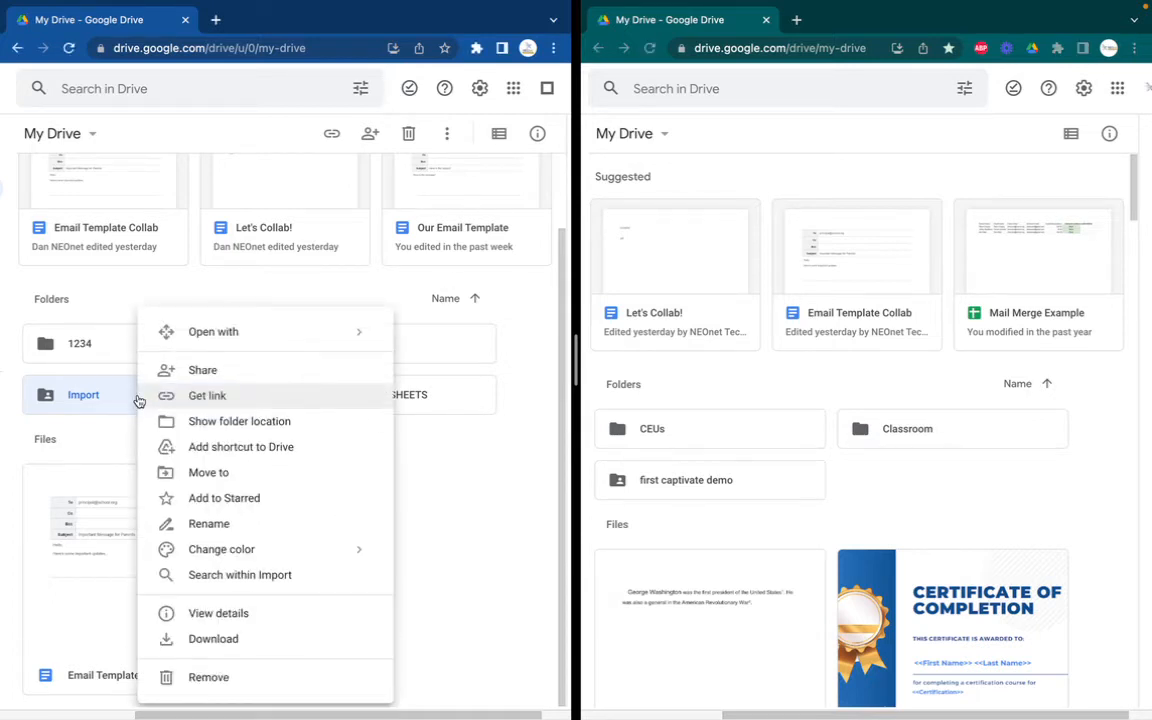
click(168, 373)
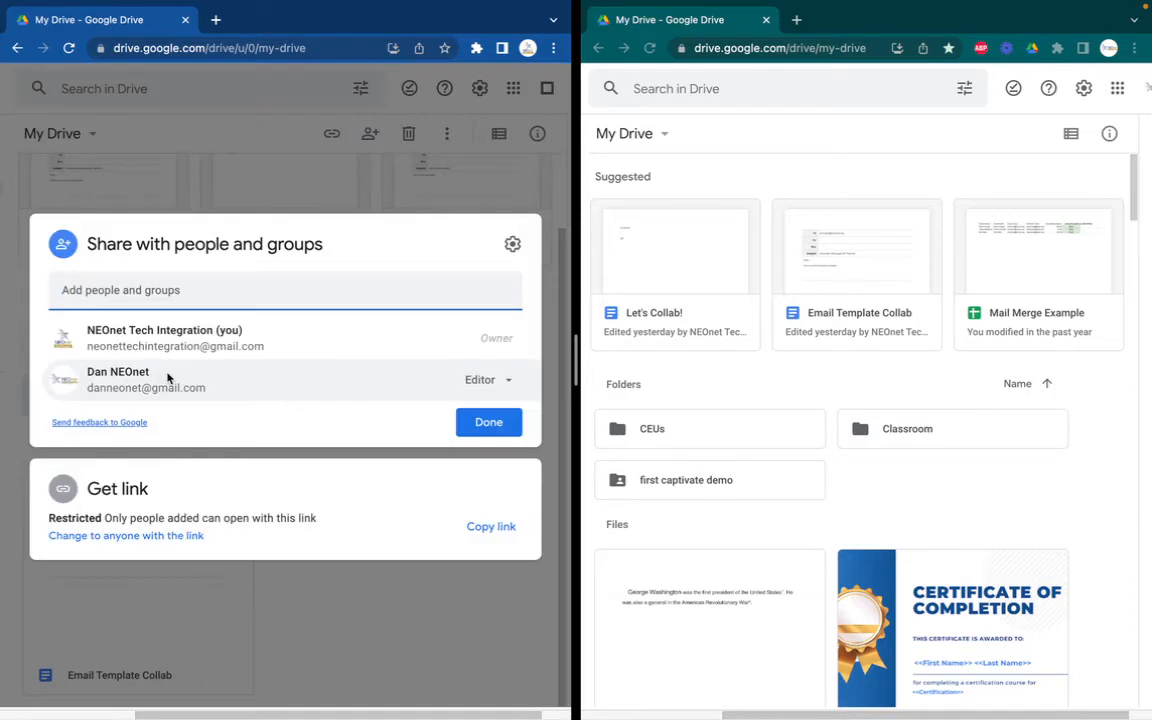
mouse_move(167, 374)
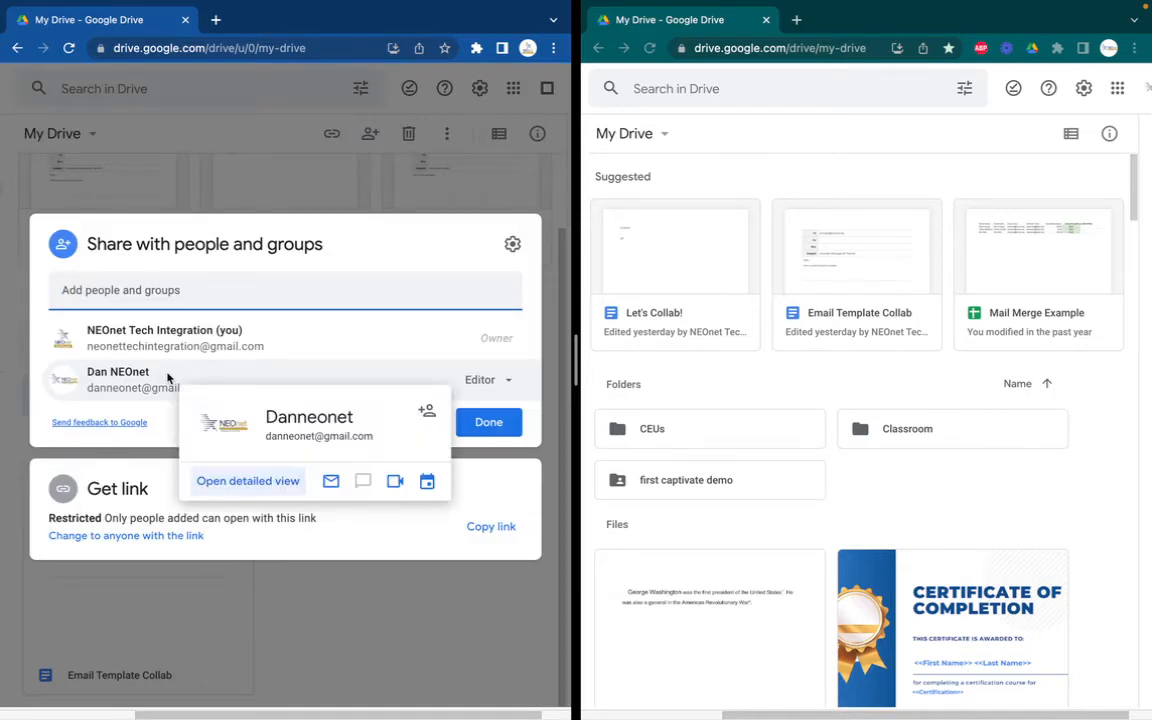
click(492, 381)
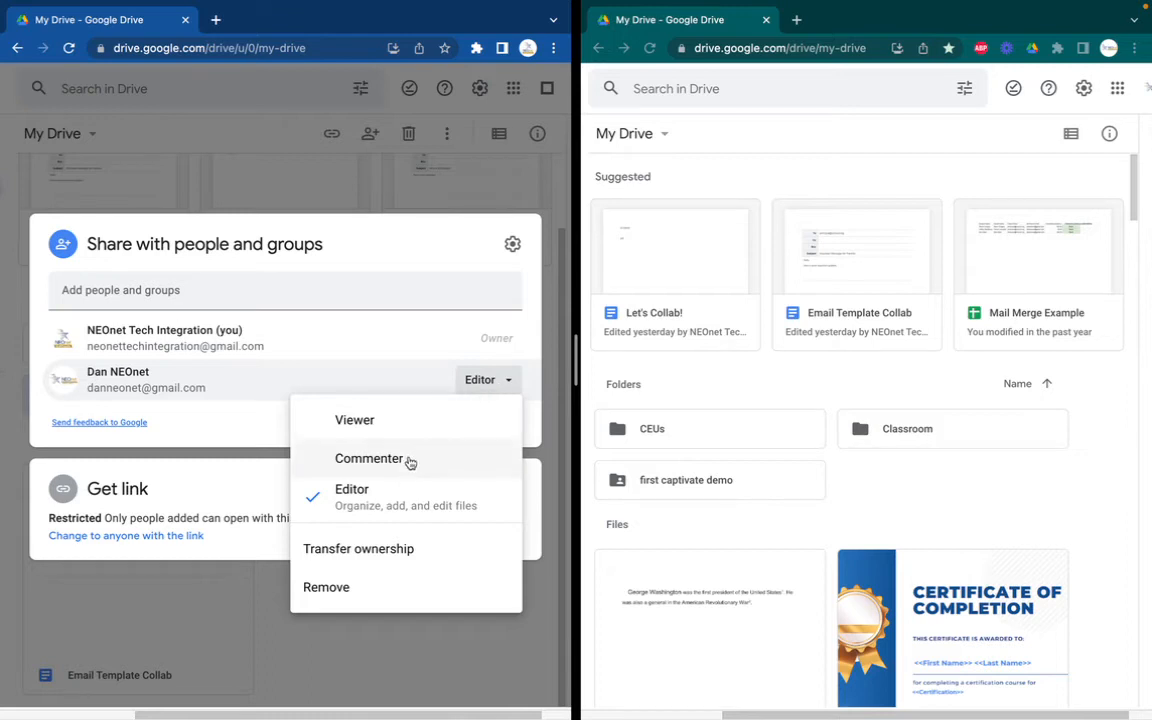
click(374, 550)
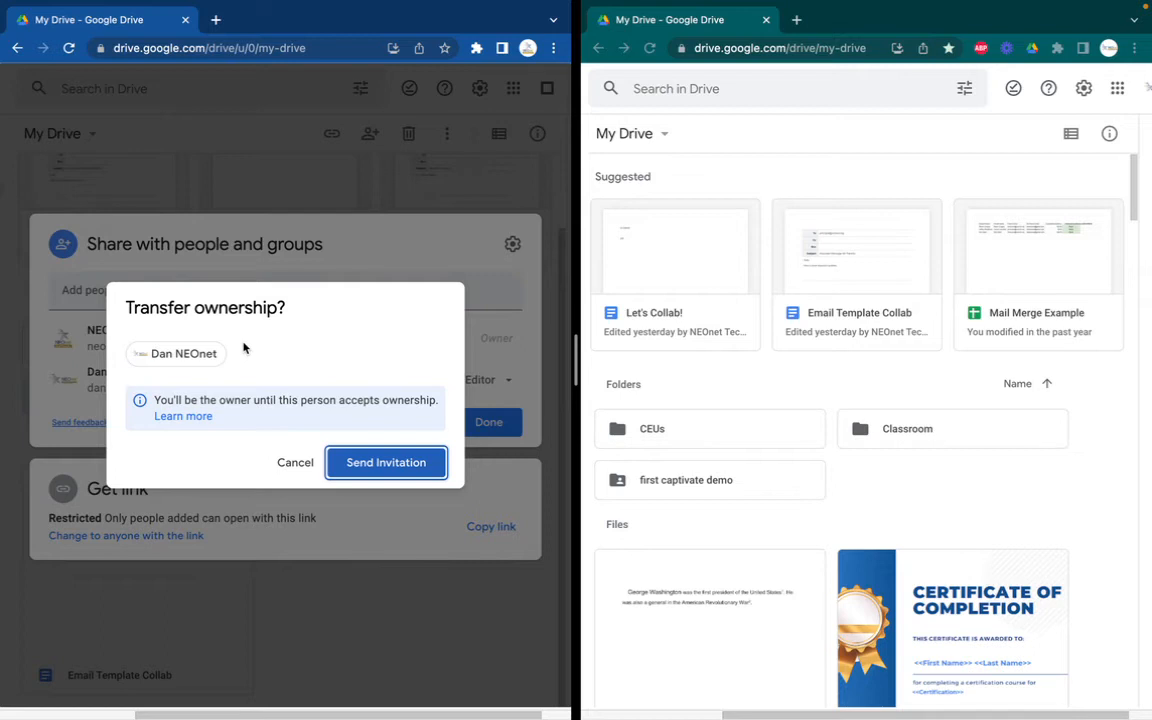
click(387, 470)
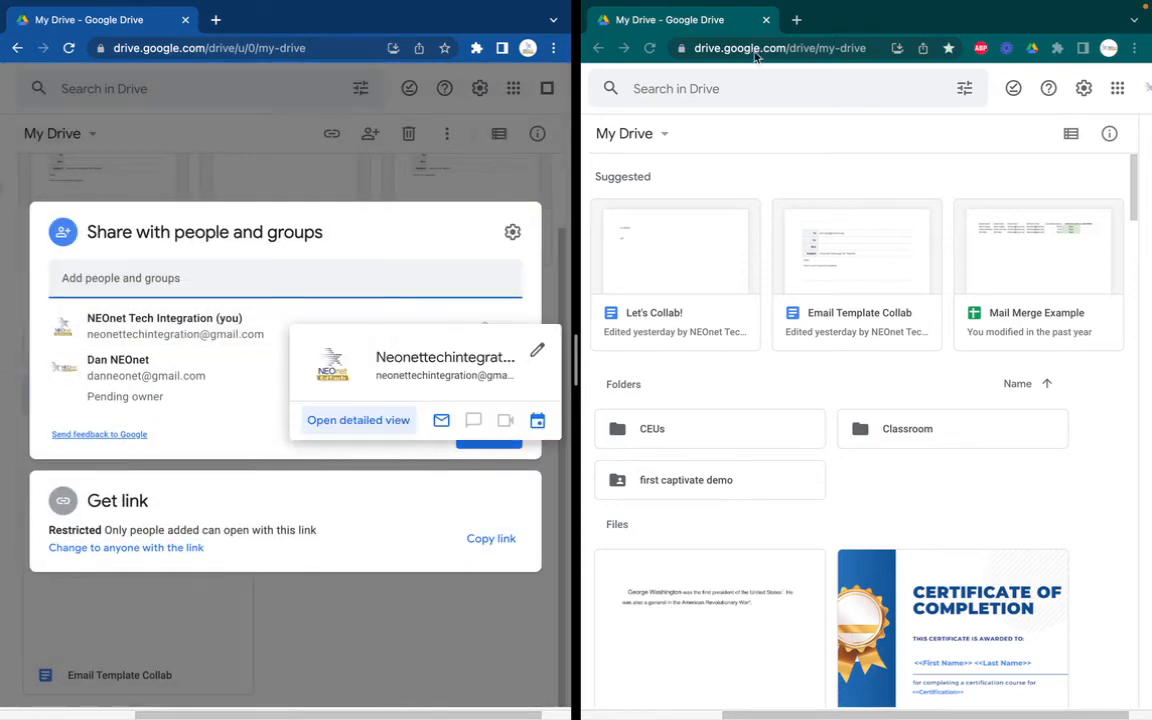
Step: Switch to Gmail in a new tab of the second account's browser and open the "Invitation to own: Import" email
mouse_move(840, 22)
click(797, 61)
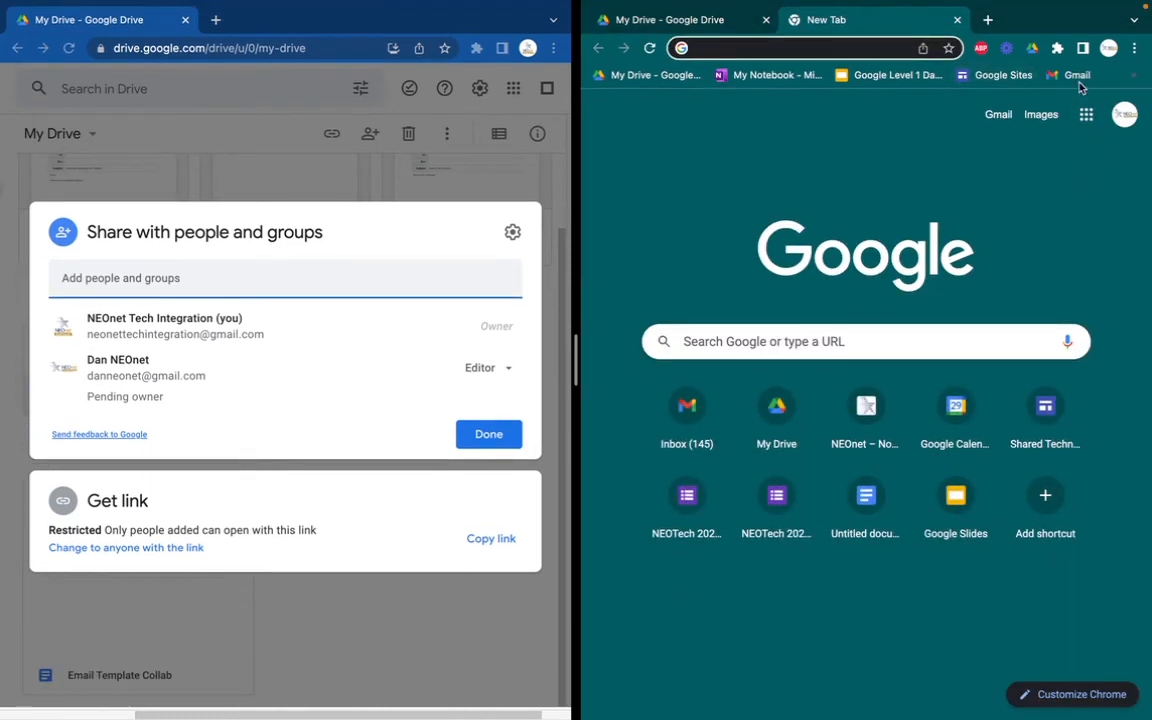
click(1077, 75)
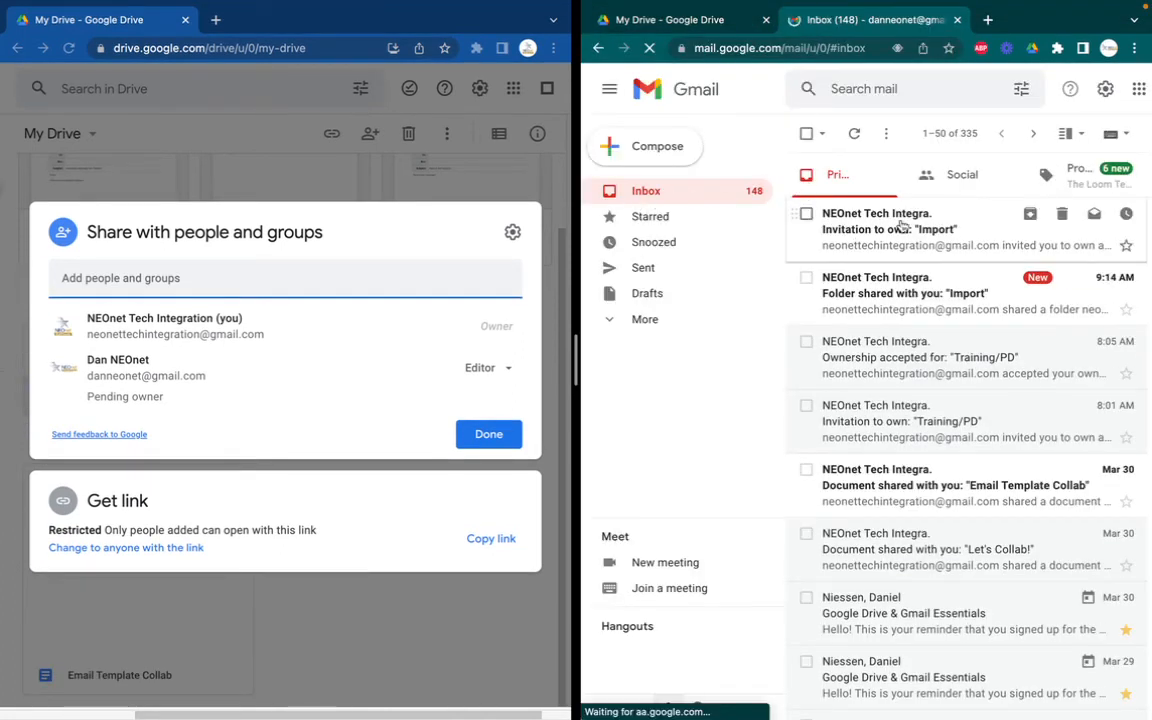
click(919, 228)
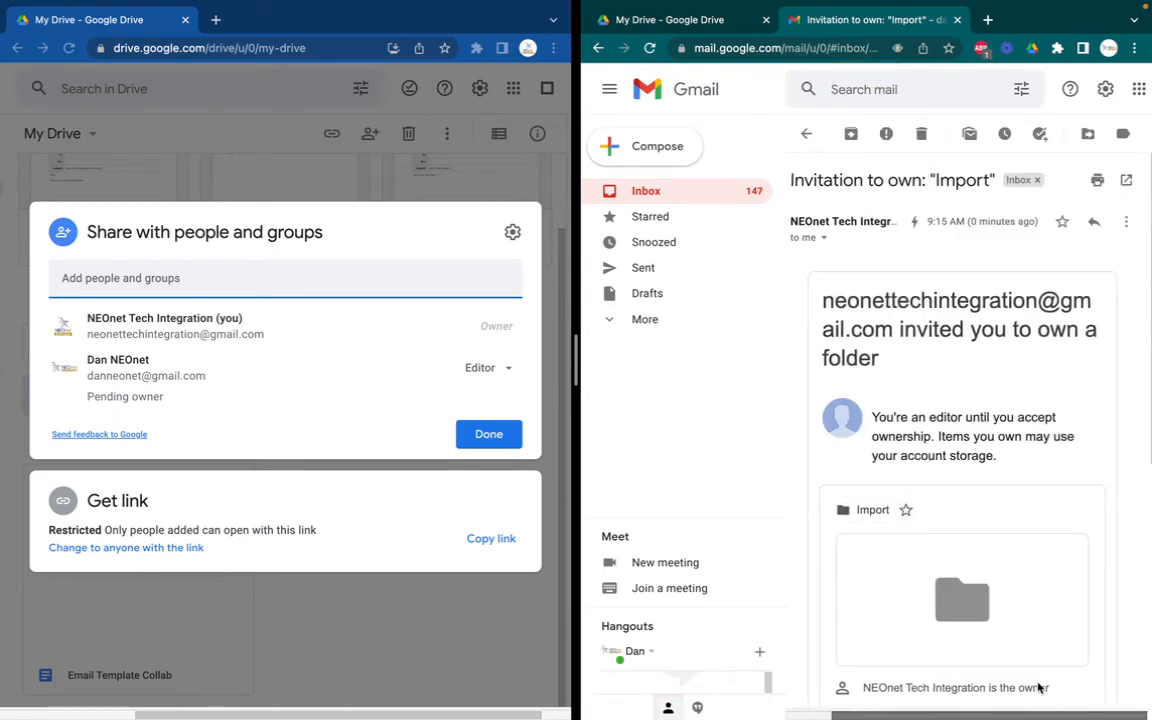
scroll(1021, 398, down, 2)
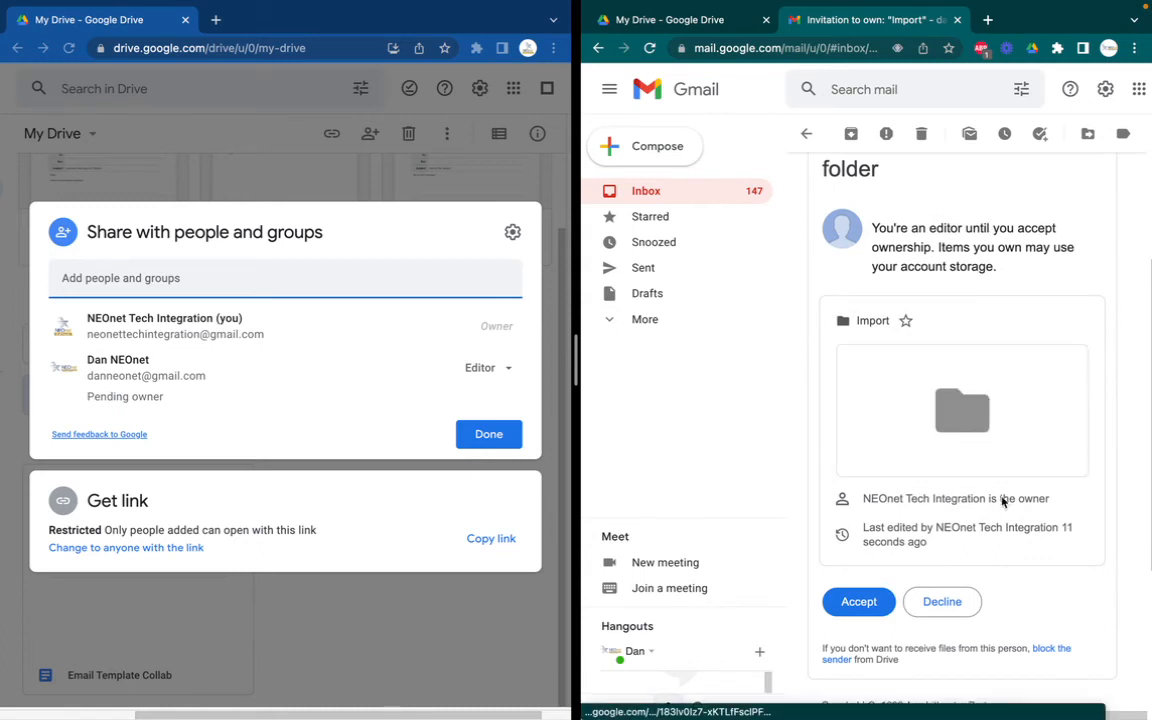
Step: Accept ownership of the Import folder from the invitation email and return to the second account's My Drive
click(852, 608)
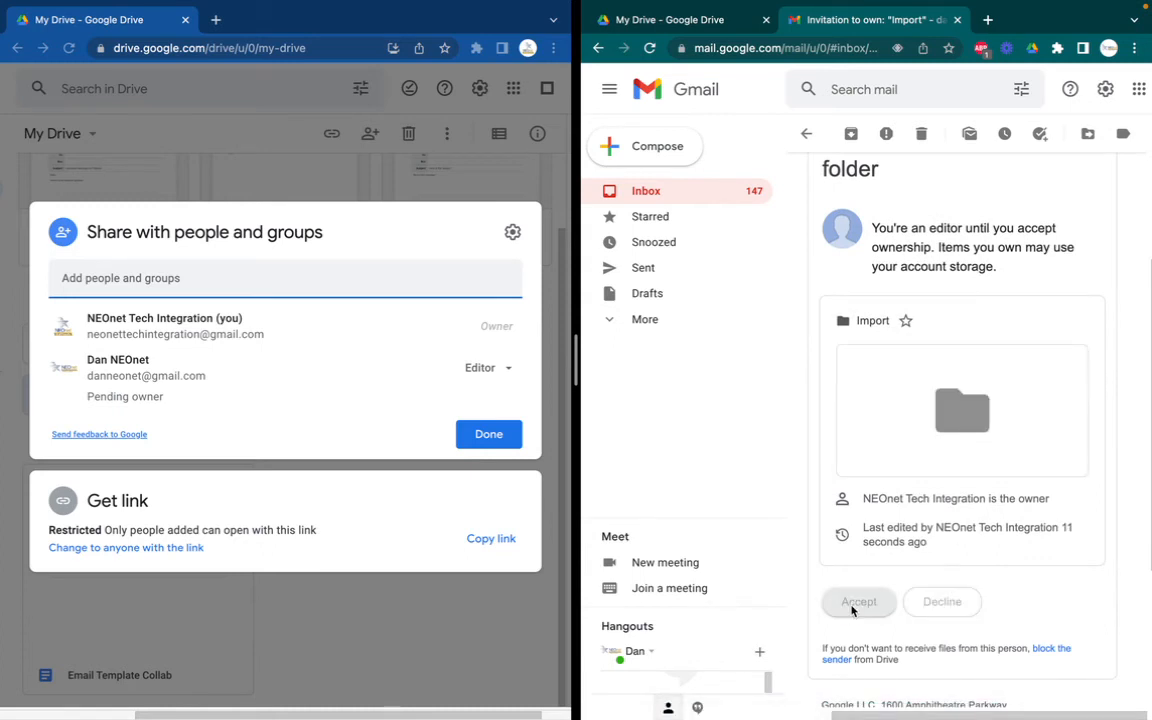
click(692, 21)
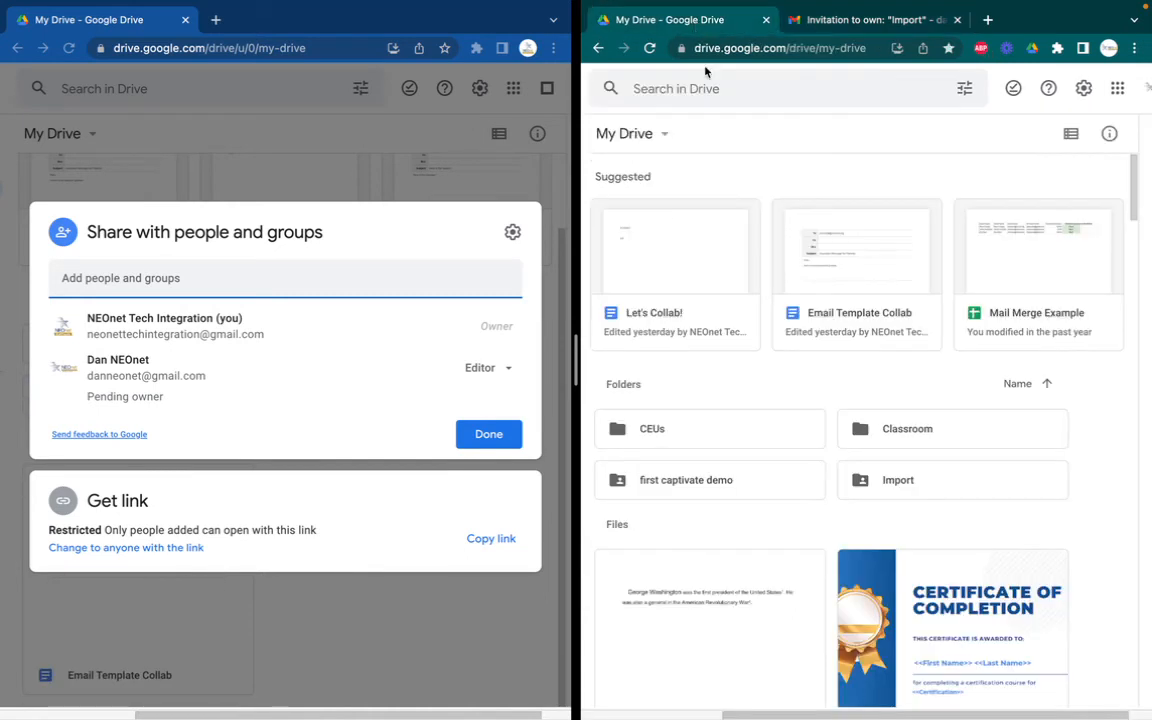
Step: Check who owns the Import folder in its sharing settings from the second account's My Drive
click(934, 483)
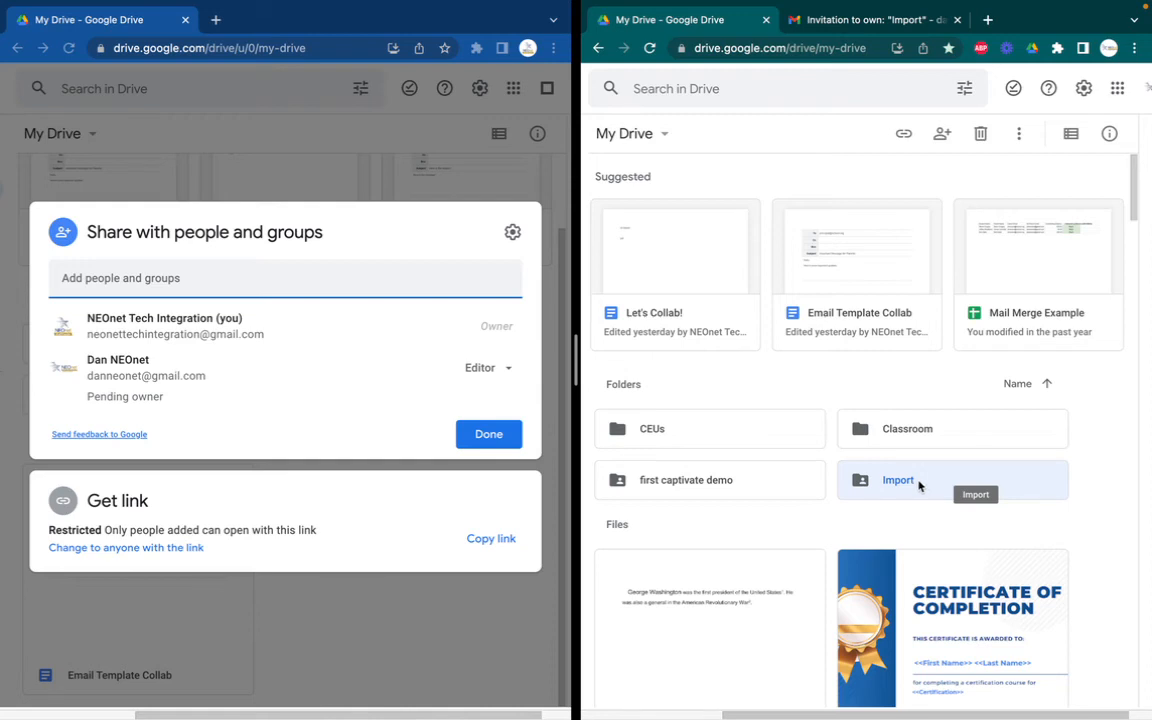
right_click(919, 486)
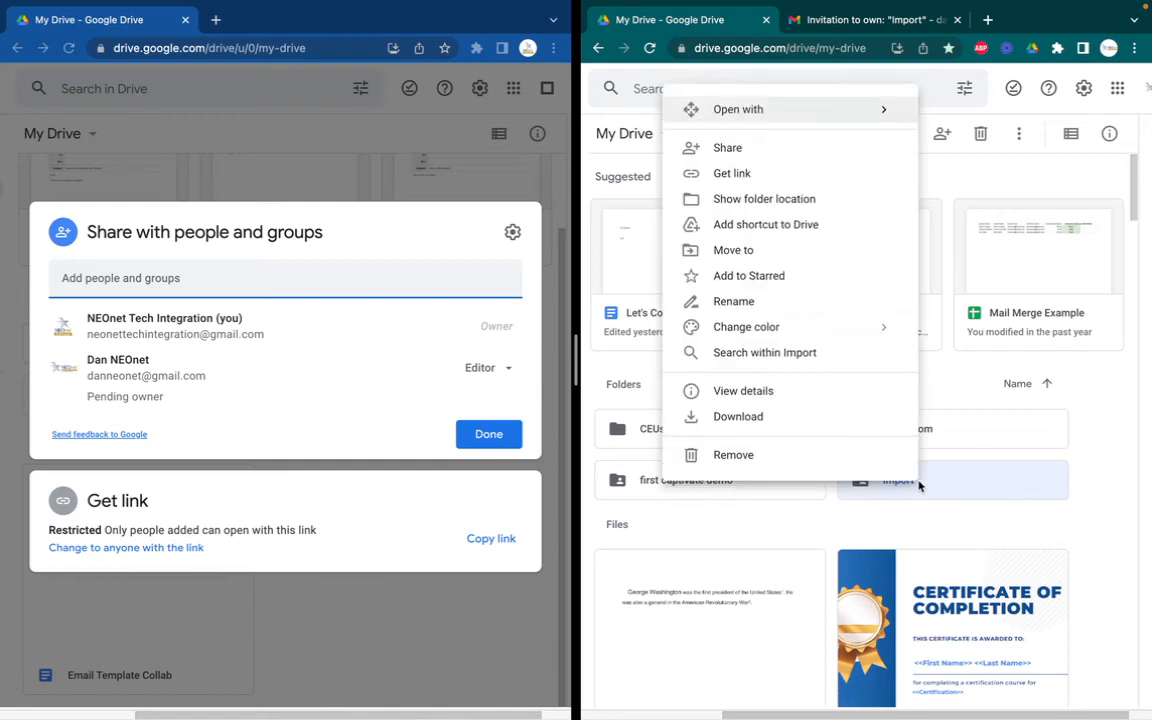
click(758, 153)
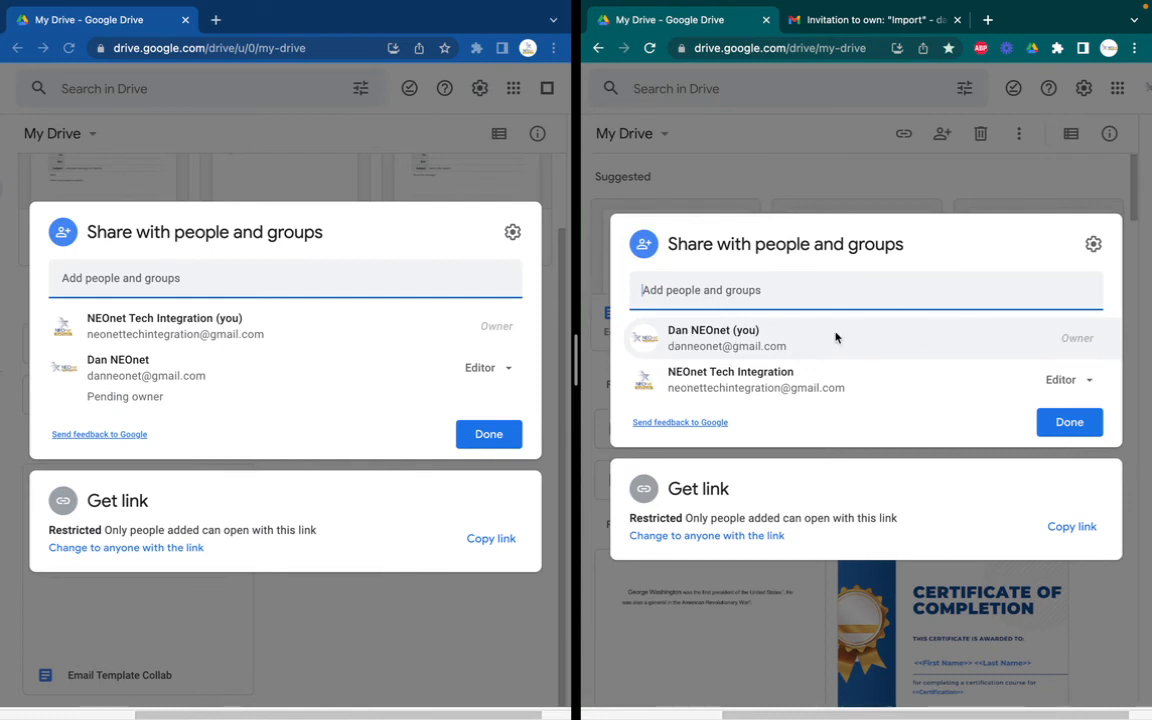
Step: Reload the original account's My Drive and check its own role in the Import folder's sharing settings
click(489, 434)
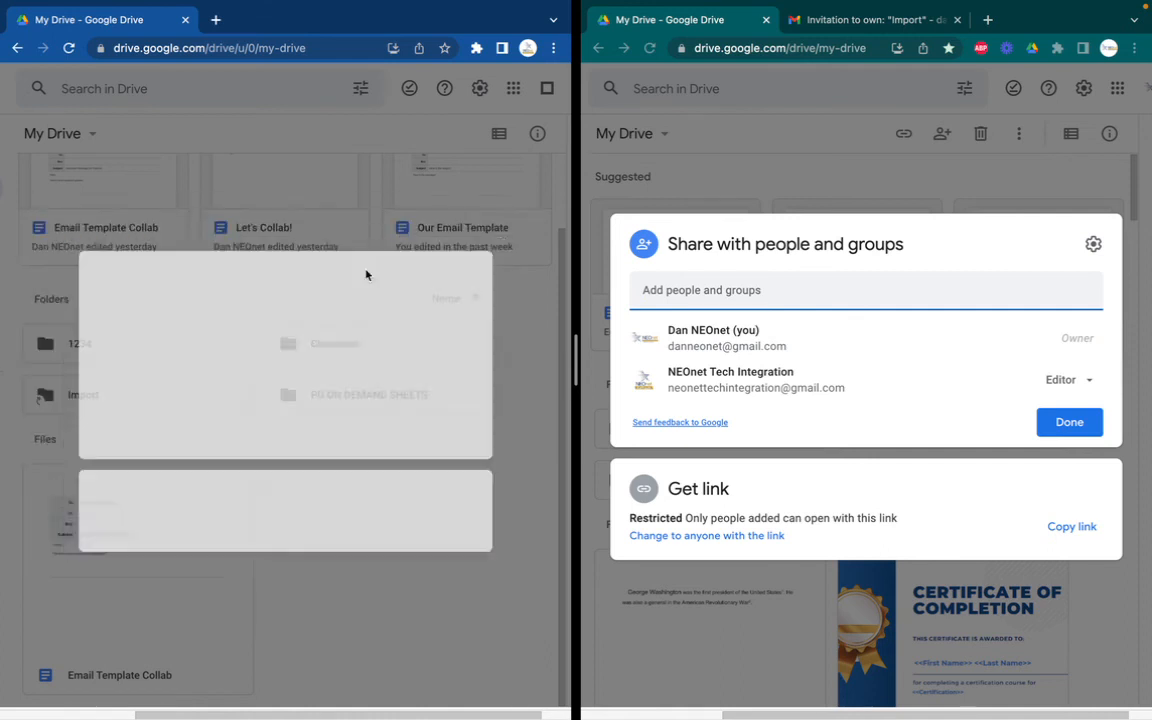
click(68, 48)
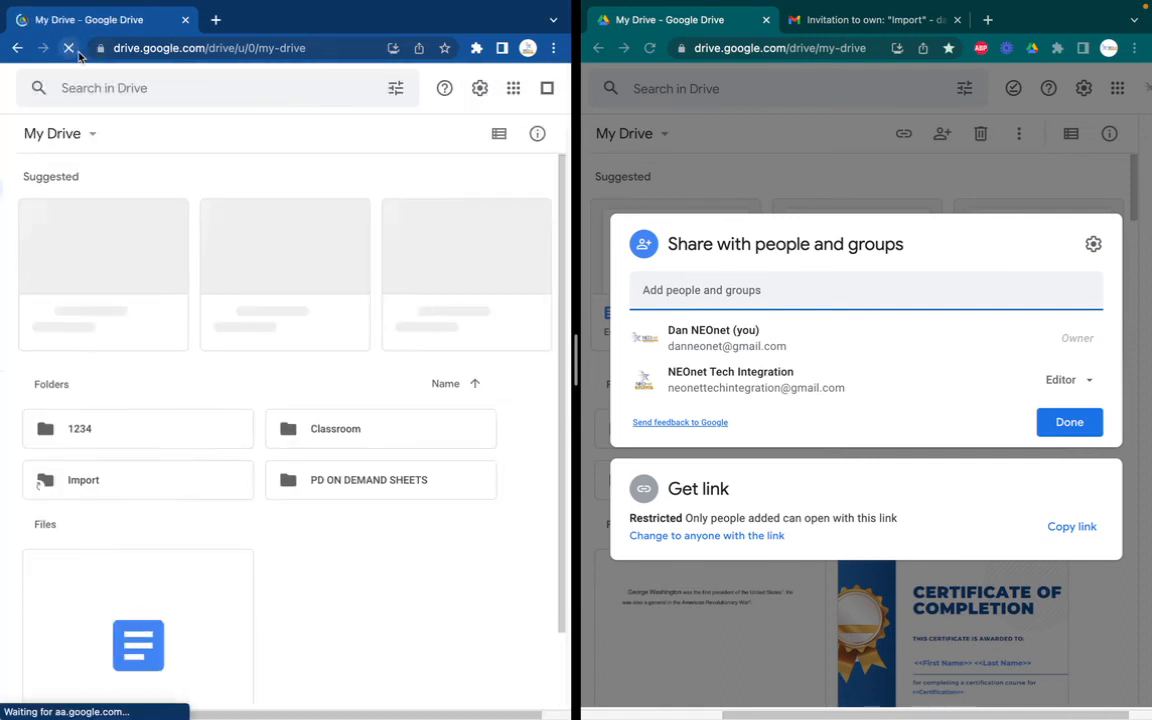
click(150, 484)
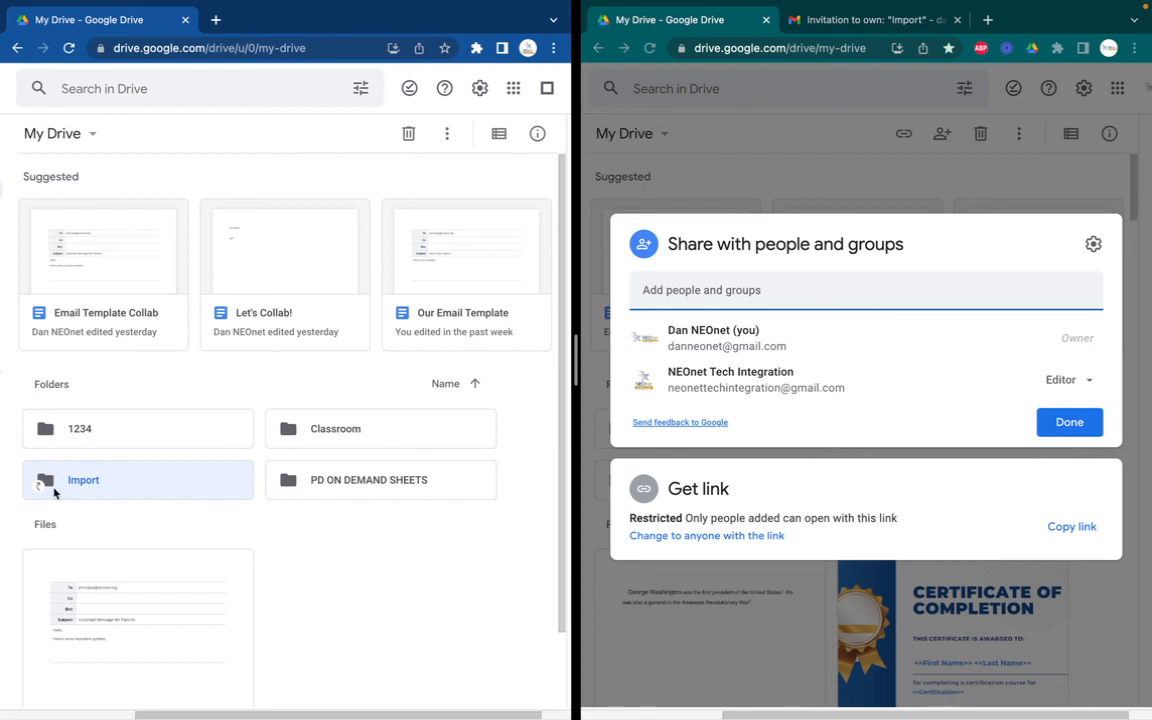
right_click(108, 480)
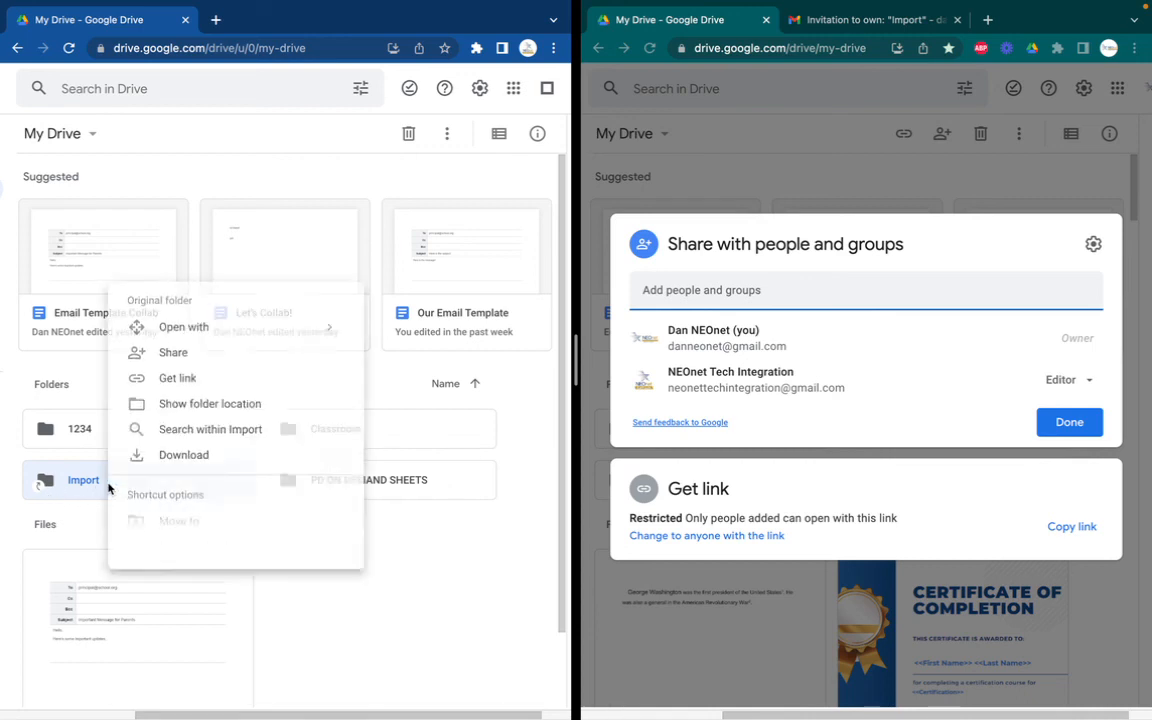
click(190, 355)
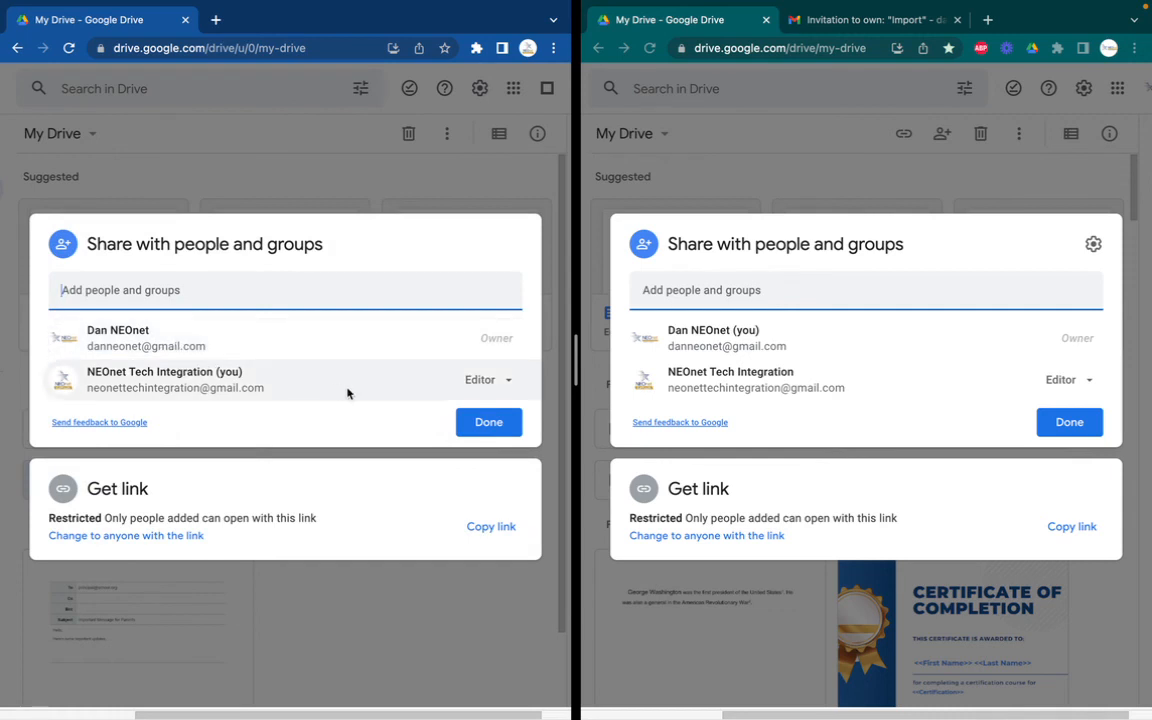
mouse_move(159, 375)
drag(157, 372, 243, 372)
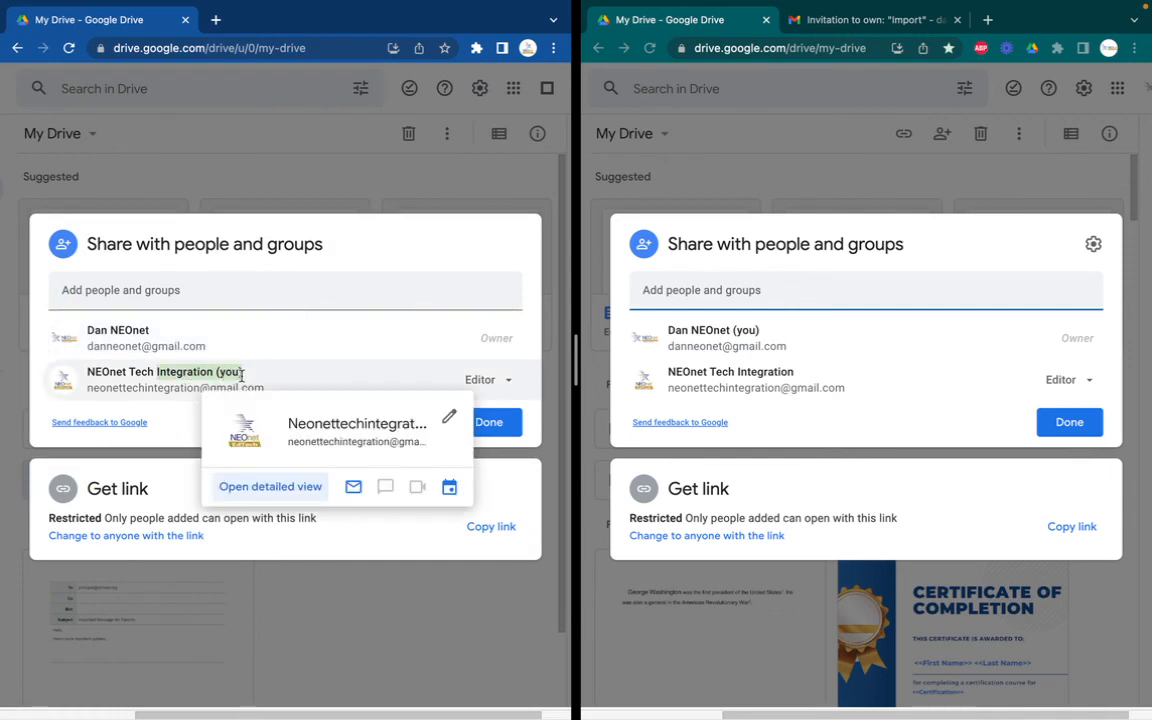